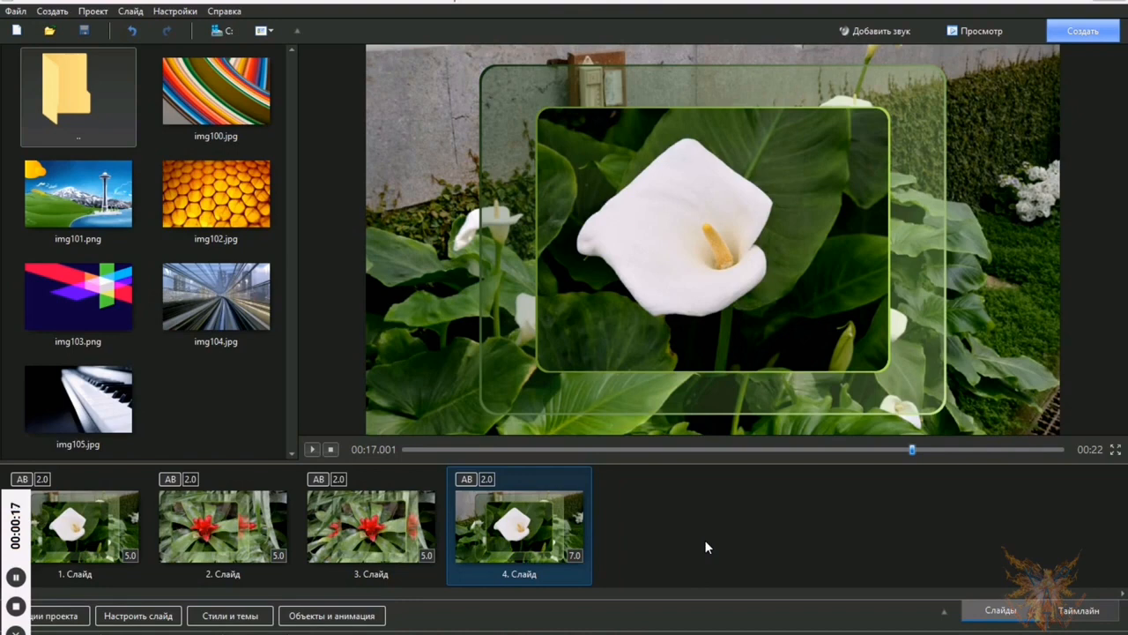
# Step: Duplicate slide 4 by copying it and pasting the copy at the end of the slide list
pyautogui.rightClick(534, 529)
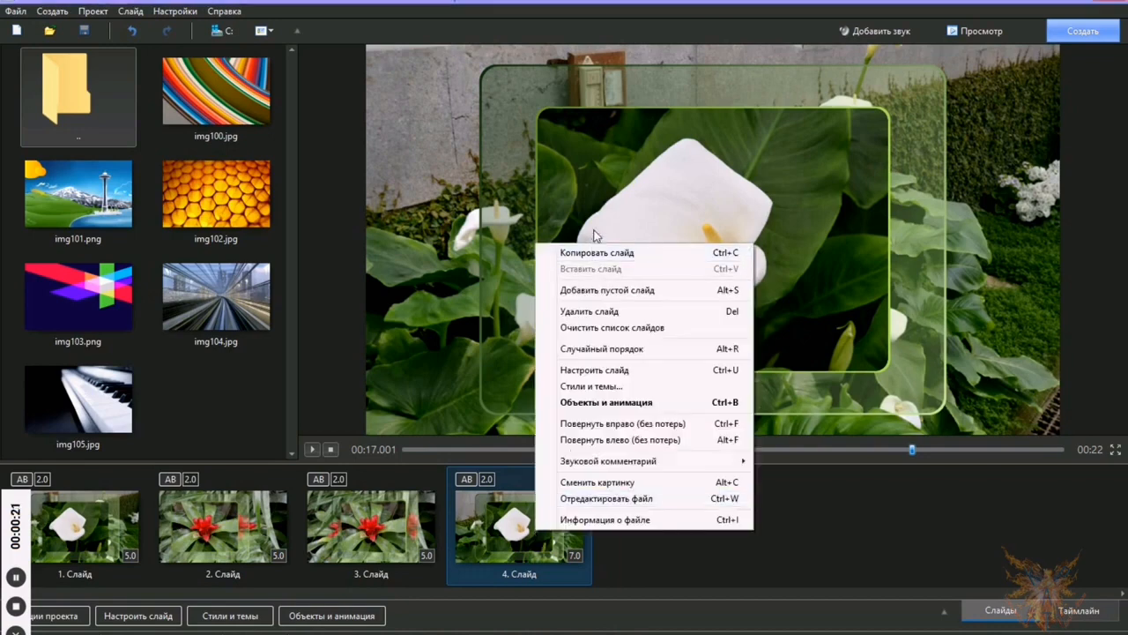
pyautogui.click(607, 253)
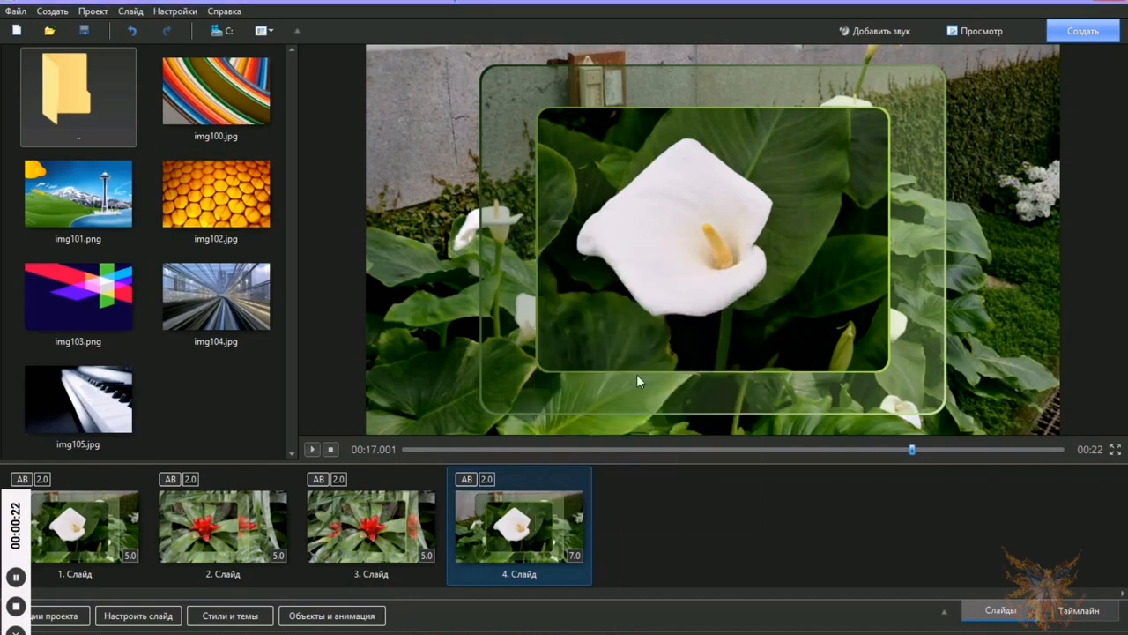
pyautogui.rightClick(653, 529)
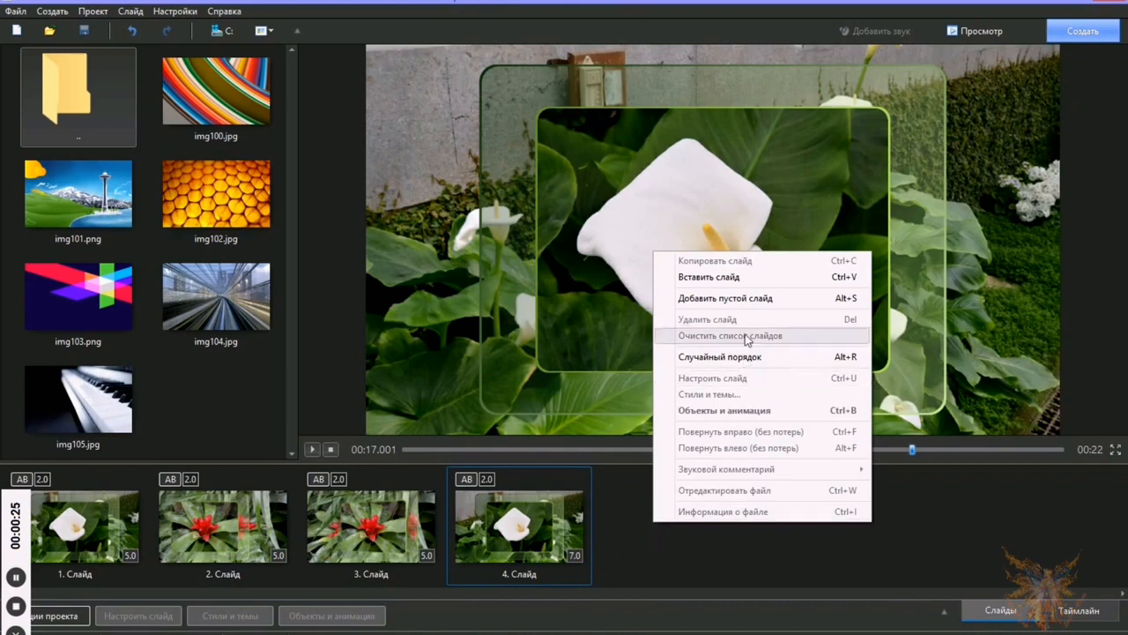
pyautogui.click(749, 279)
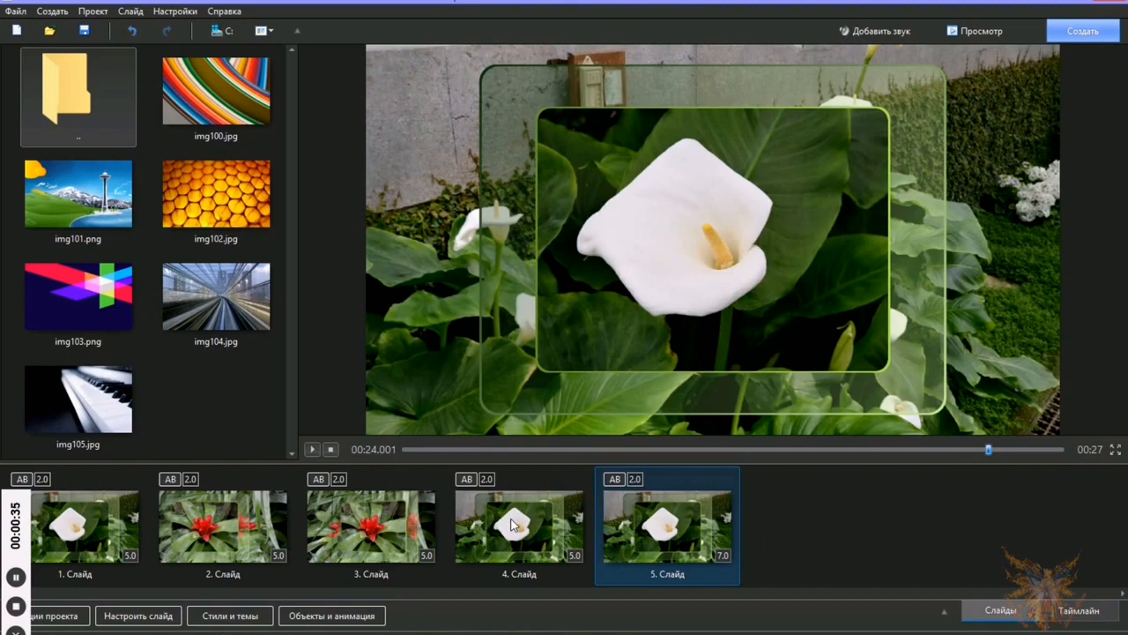
# Step: Open the copied slide's objects and animation, and add the image DSC_0953 to the mask contents of «рамка»
pyautogui.click(315, 616)
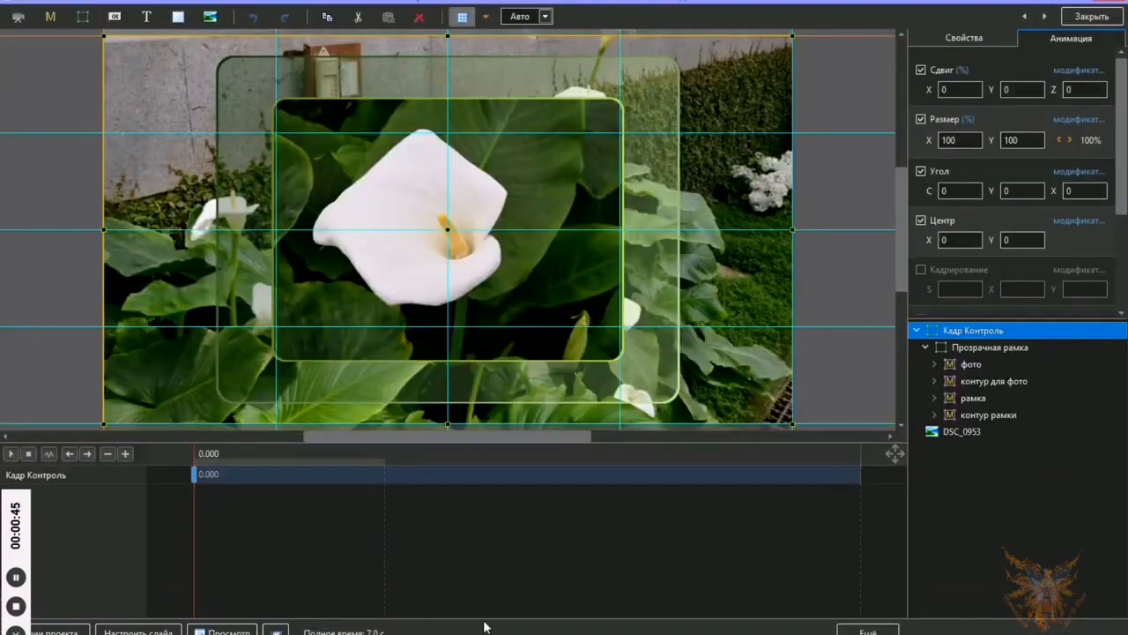
pyautogui.click(973, 401)
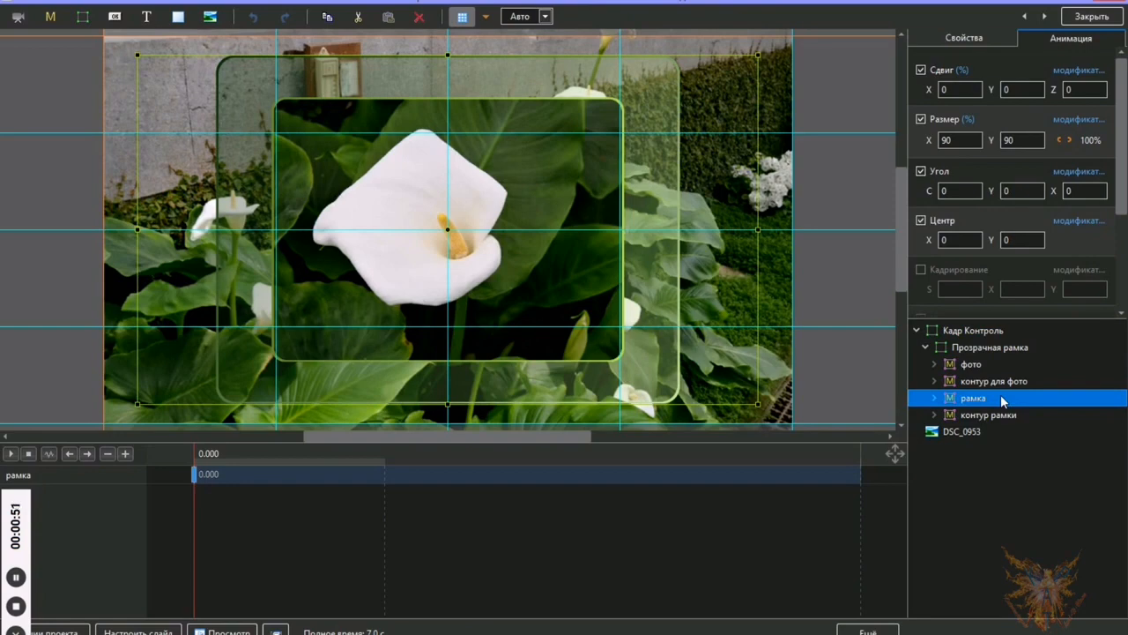
pyautogui.click(935, 398)
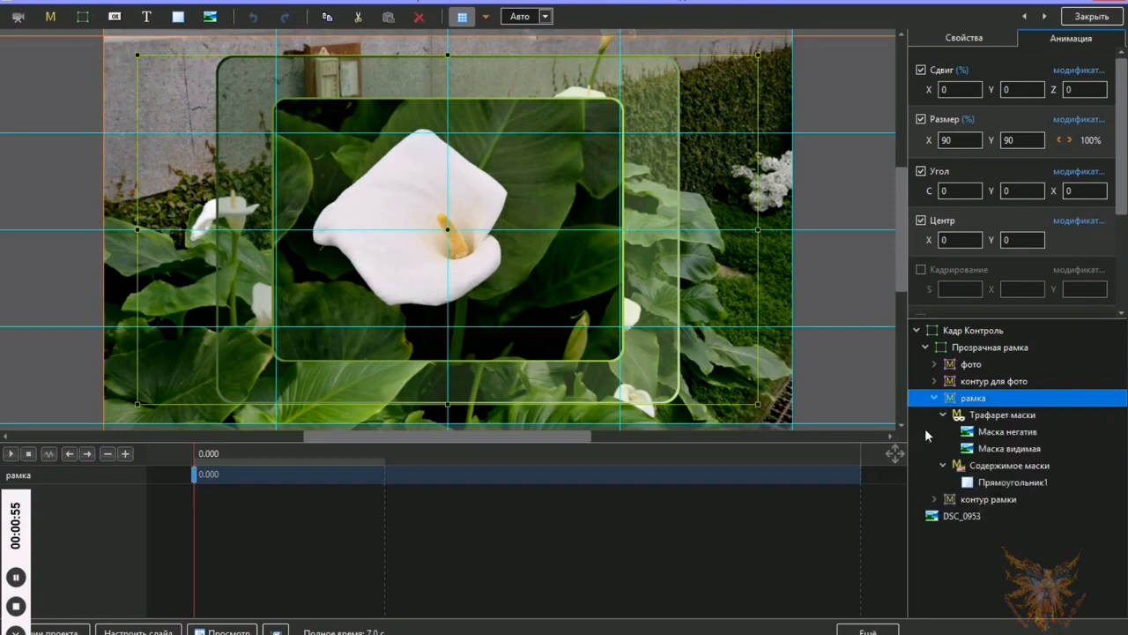
pyautogui.click(1000, 467)
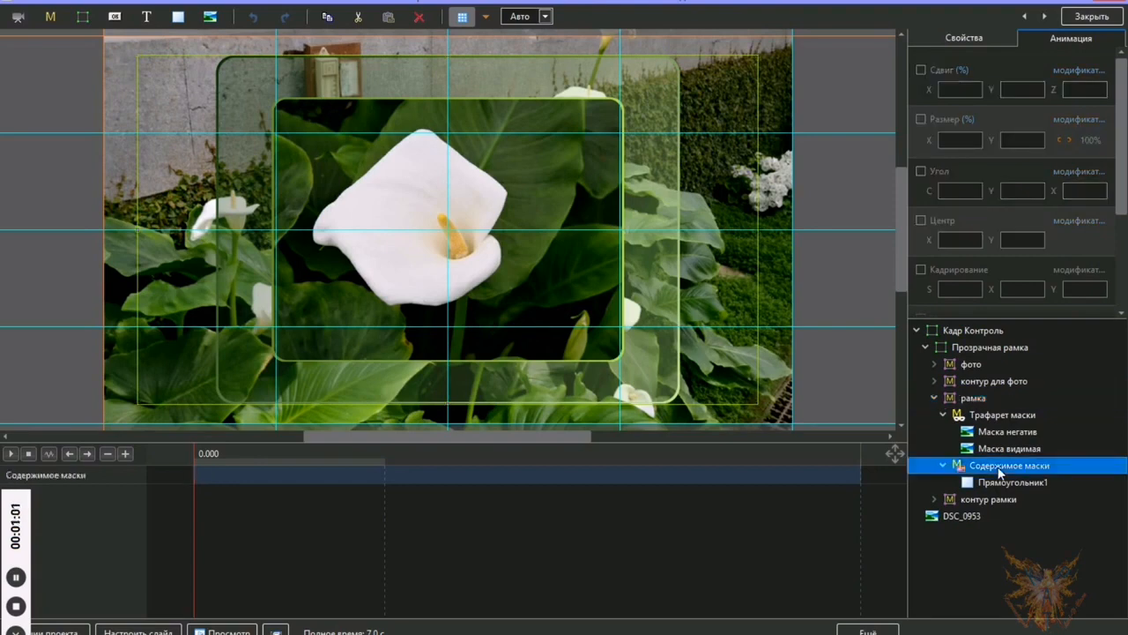
pyautogui.rightClick(999, 472)
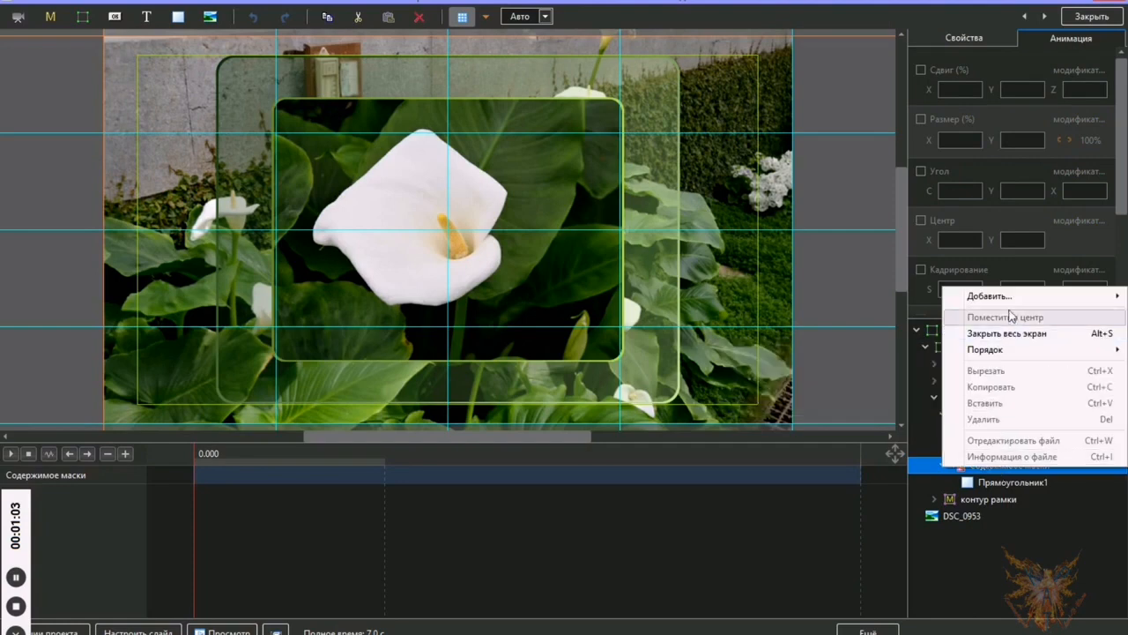
pyautogui.moveTo(1012, 298)
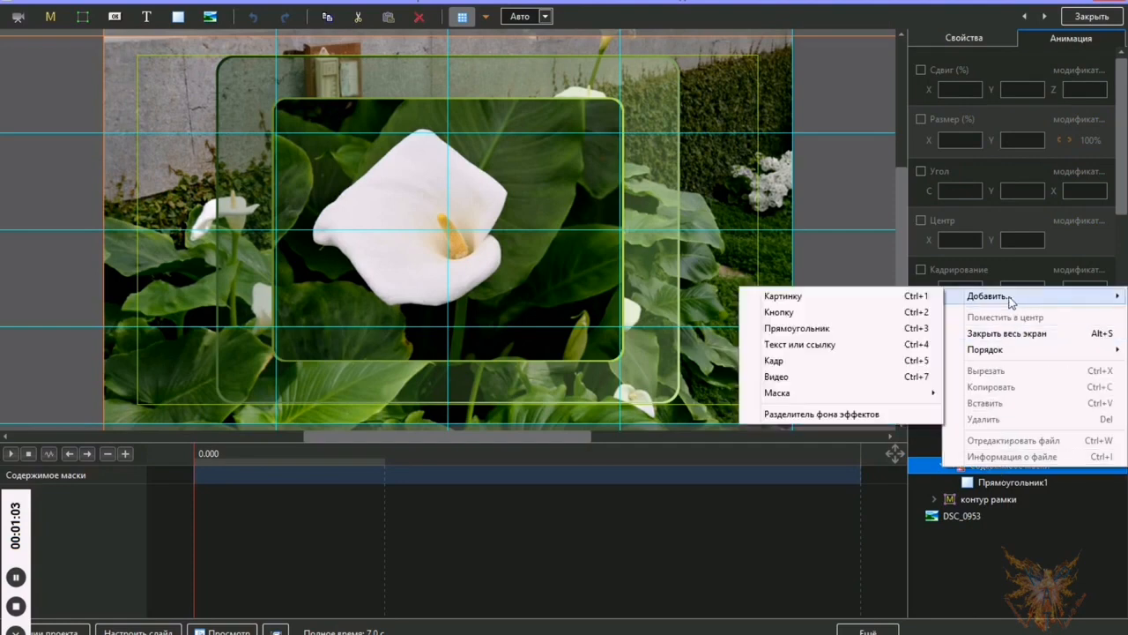
pyautogui.click(825, 300)
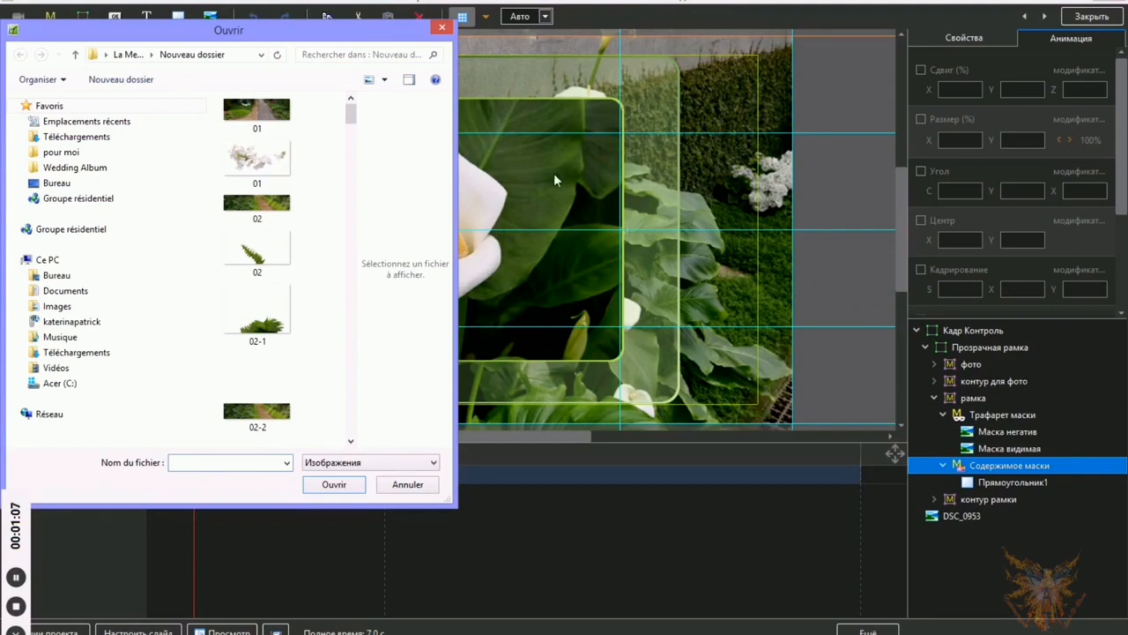
pyautogui.moveTo(349, 125); pyautogui.dragTo(352, 257)
pyautogui.click(278, 250)
pyautogui.click(334, 485)
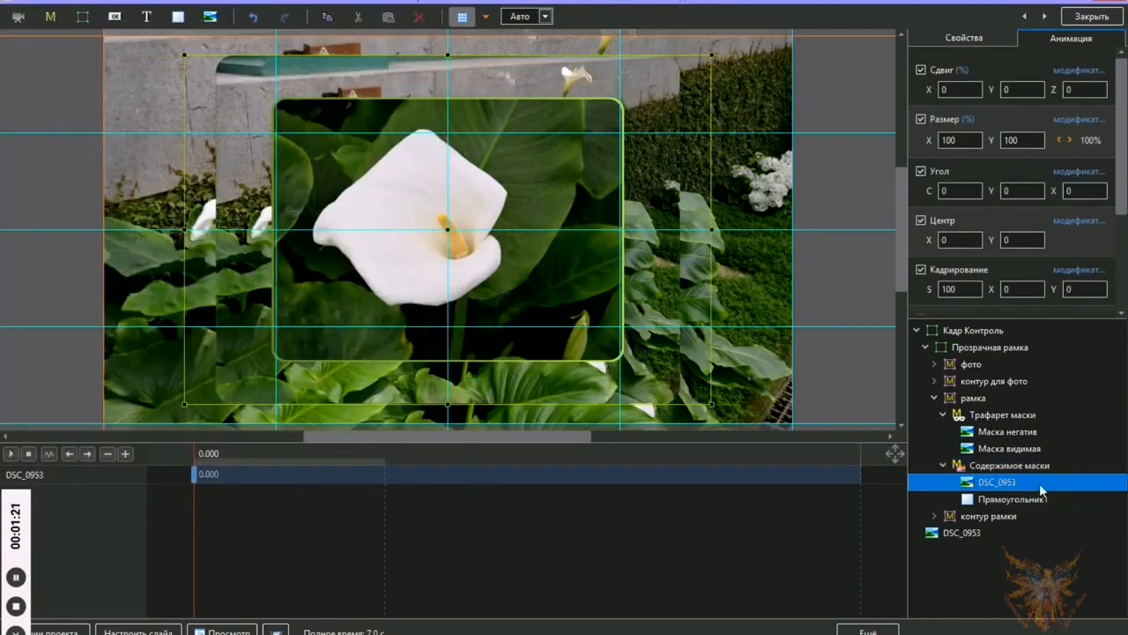
# Step: Move the DSC_0953 picture one level lower in the mask contents, beneath «Прямоугольник1»
pyautogui.rightClick(1007, 487)
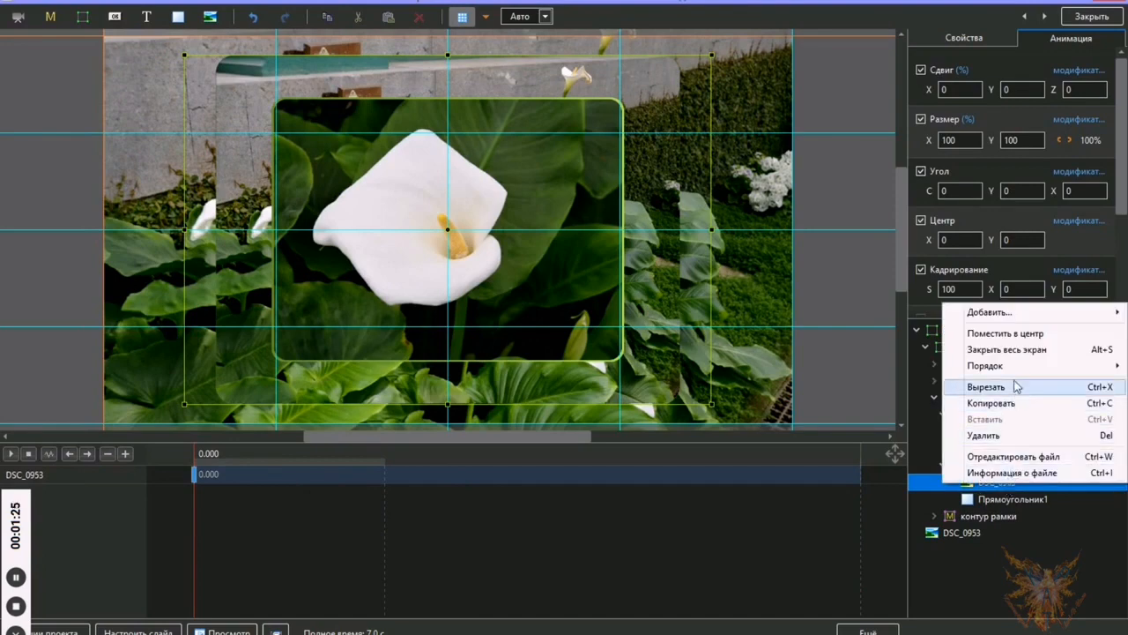
pyautogui.moveTo(1013, 370)
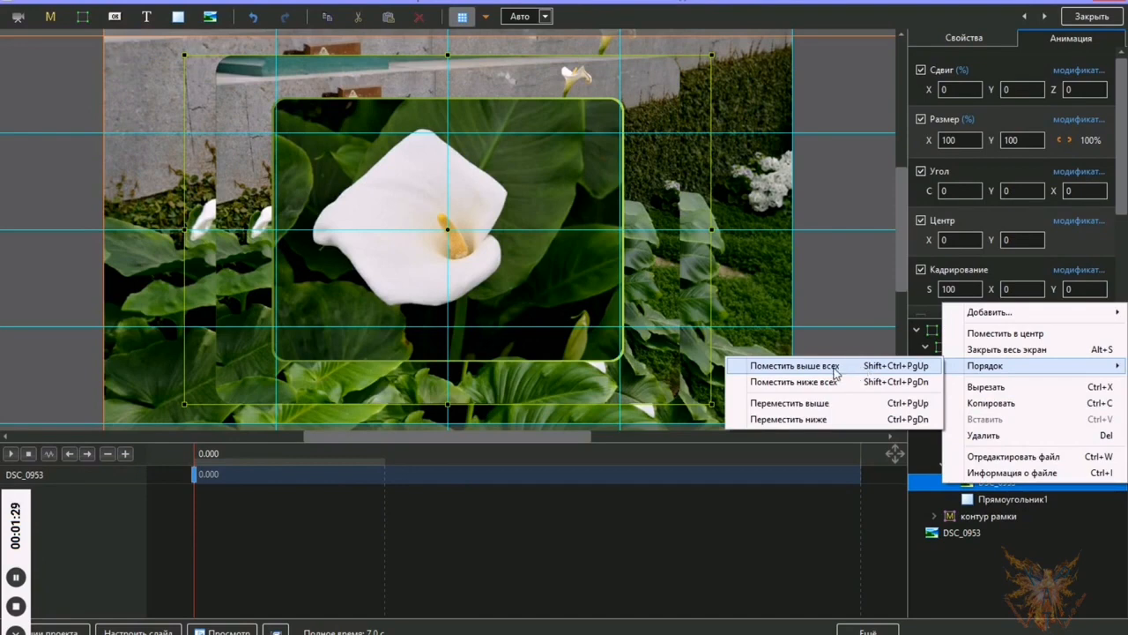
pyautogui.click(799, 421)
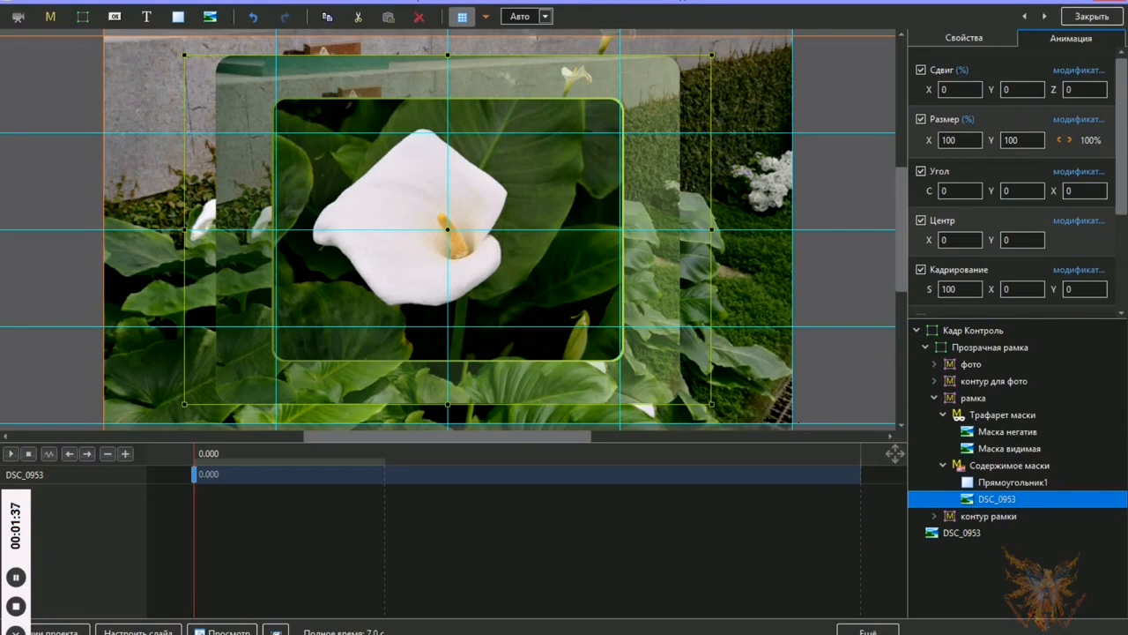
# Step: Set the masked DSC_0953 picture's size to 450% with linked proportions and its opacity to 65
pyautogui.click(962, 143)
pyautogui.click(1064, 139)
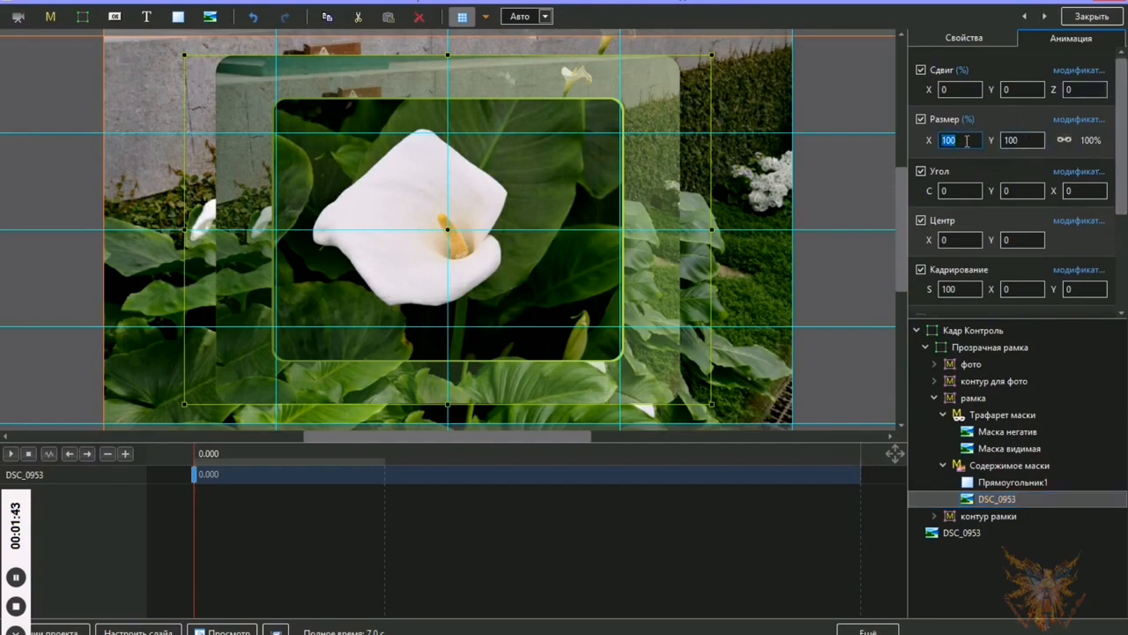
pyautogui.write('450')
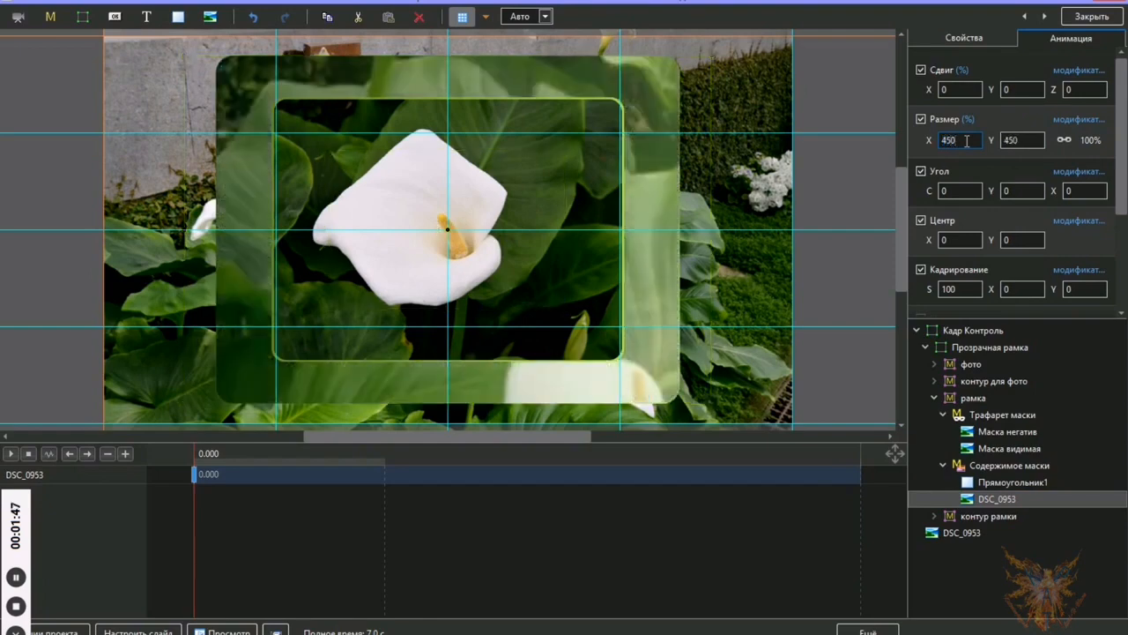
pyautogui.moveTo(1120, 108); pyautogui.dragTo(1120, 183)
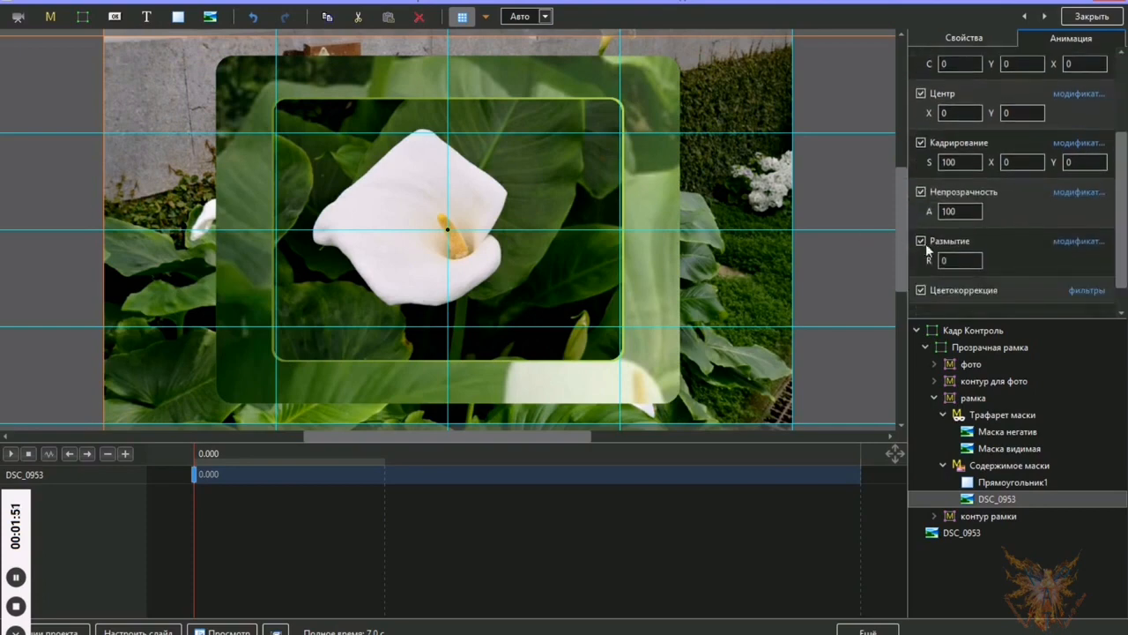
pyautogui.doubleClick(958, 212)
pyautogui.write('65')
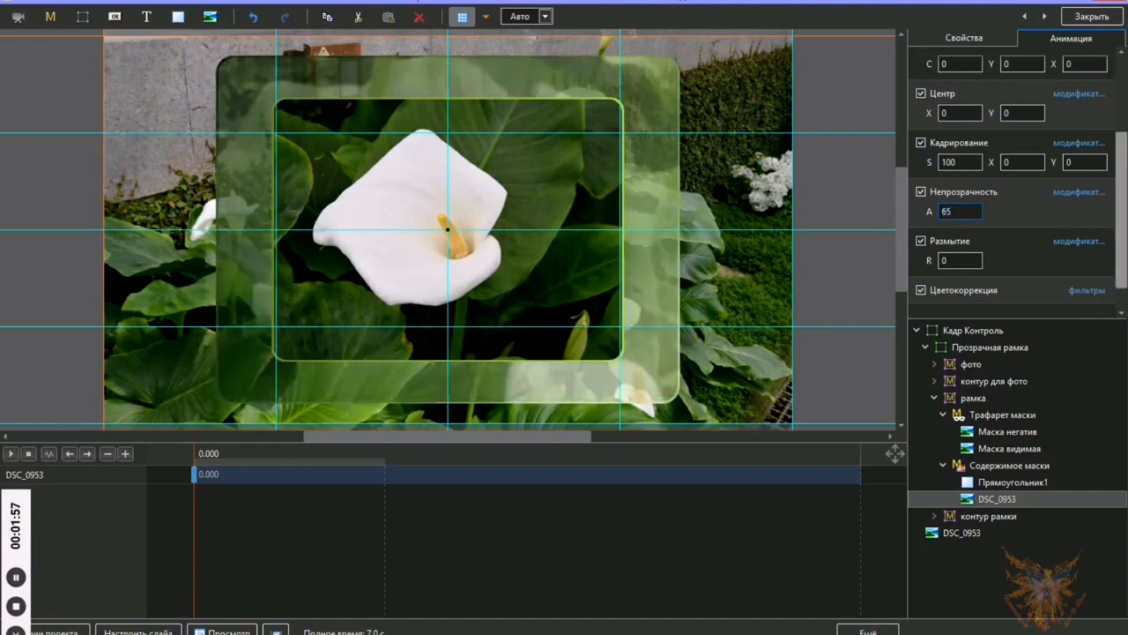
# Step: Set the masked DSC_0953 picture's Z shift to 1000 and move the playhead to 1.733
pyautogui.scroll(3, 1040, 220)
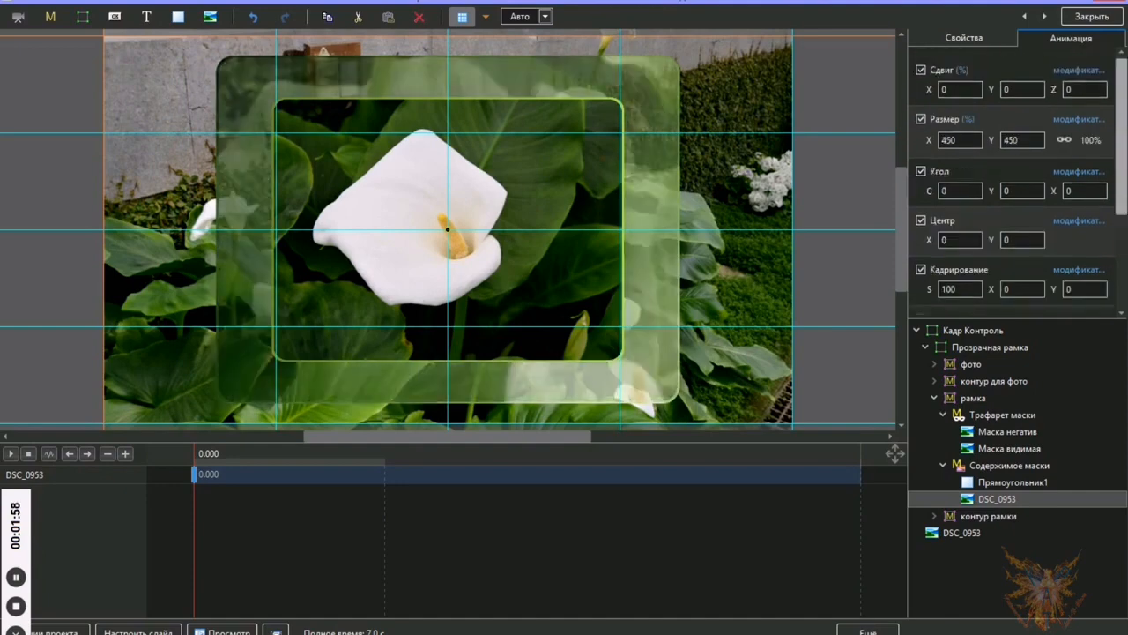
pyautogui.doubleClick(1079, 90)
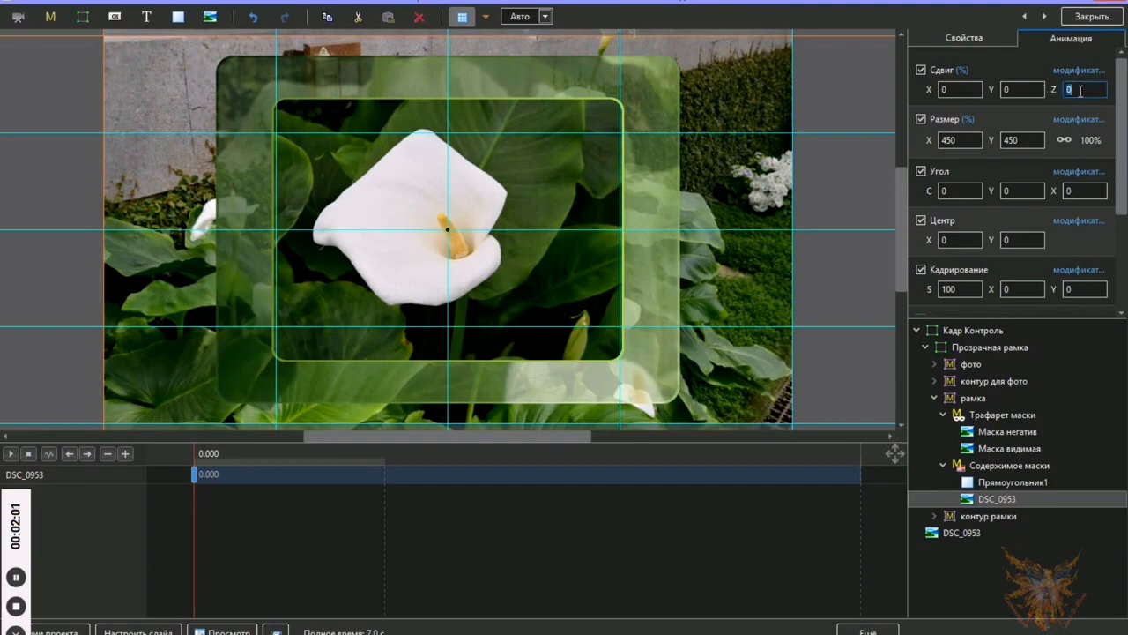
pyautogui.write('1000')
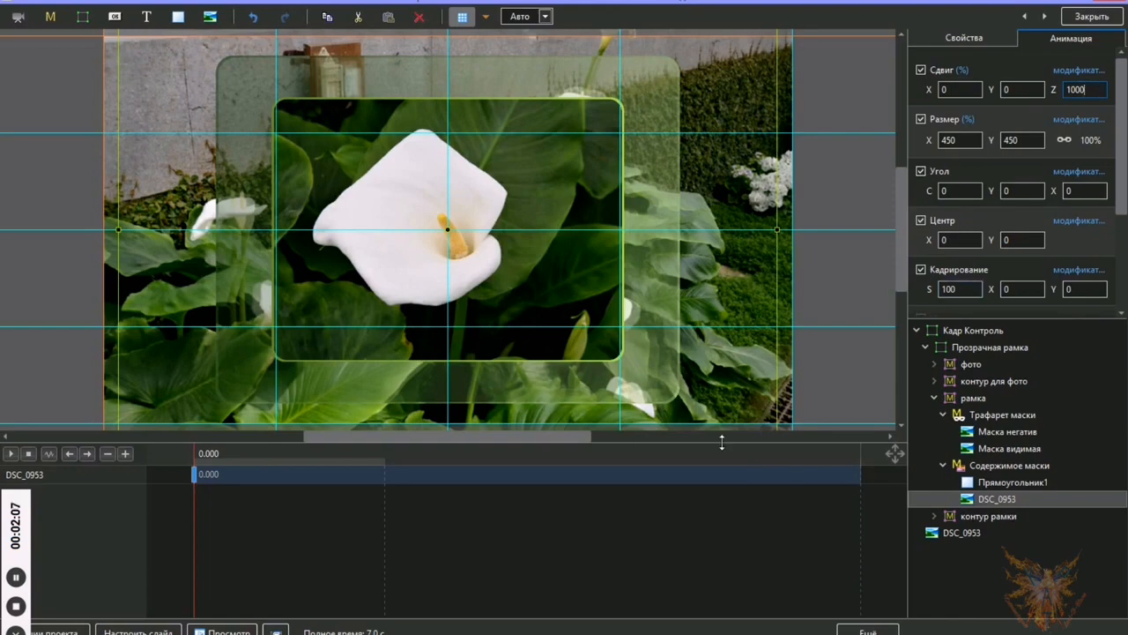
pyautogui.moveTo(281, 535); pyautogui.dragTo(358, 534)
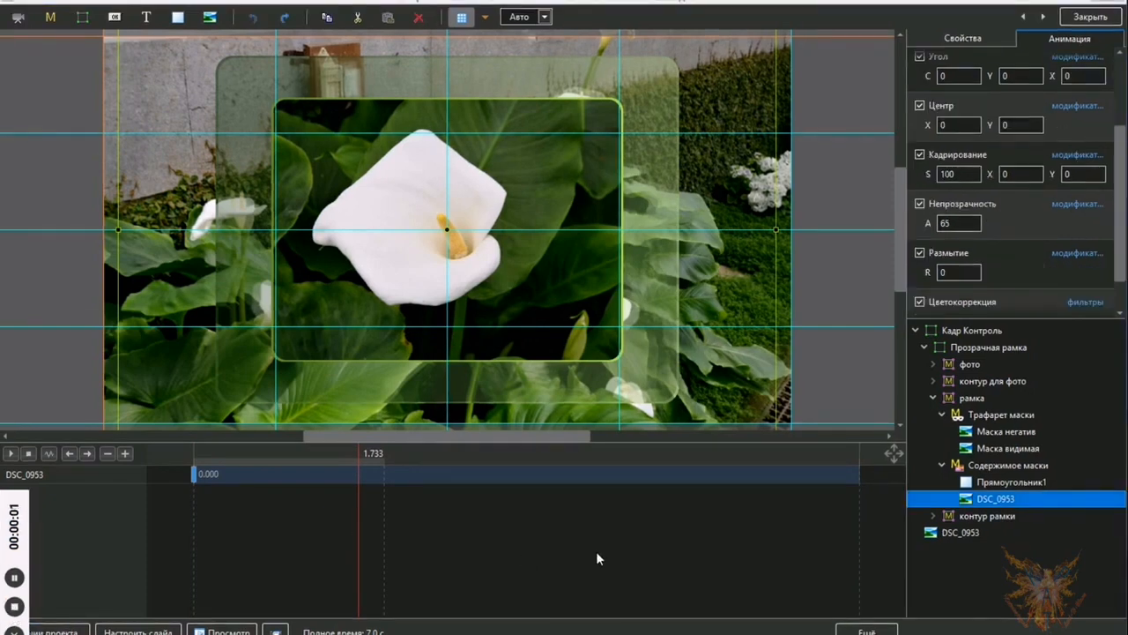
# Step: Collapse the «рамка» mask and move «контур рамки» one level higher, above «рамка»
pyautogui.click(933, 398)
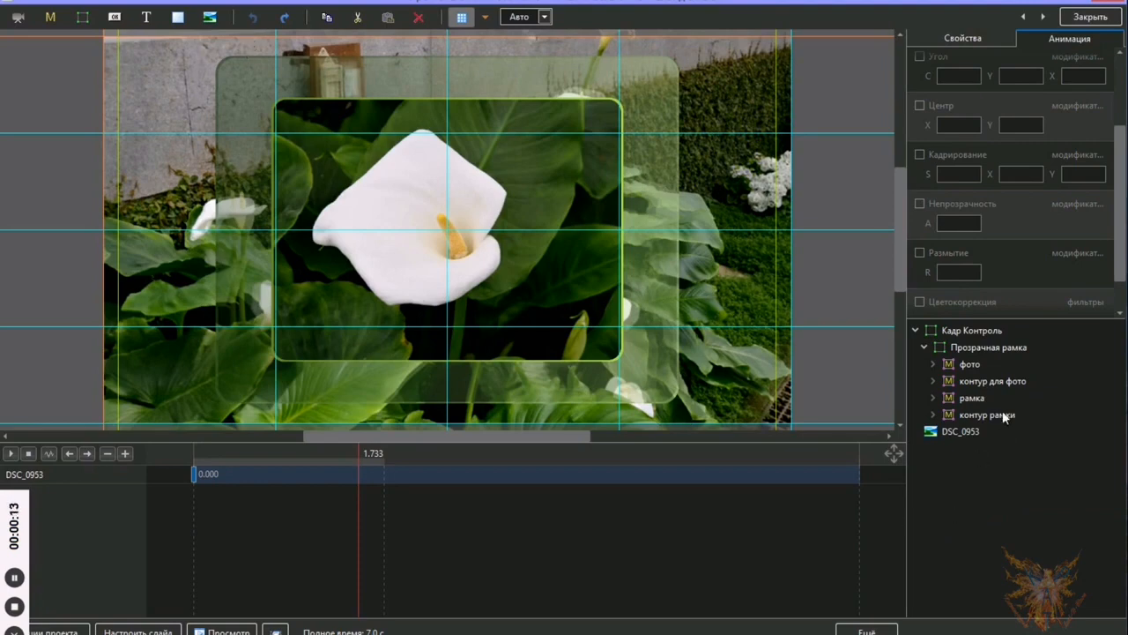
pyautogui.click(981, 414)
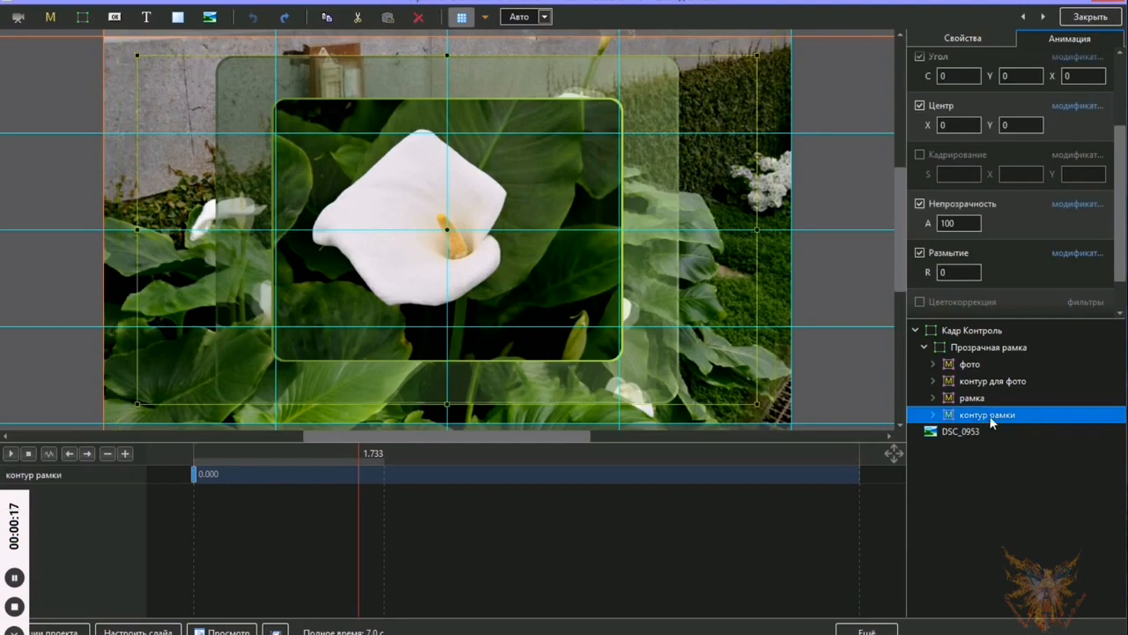
pyautogui.rightClick(991, 421)
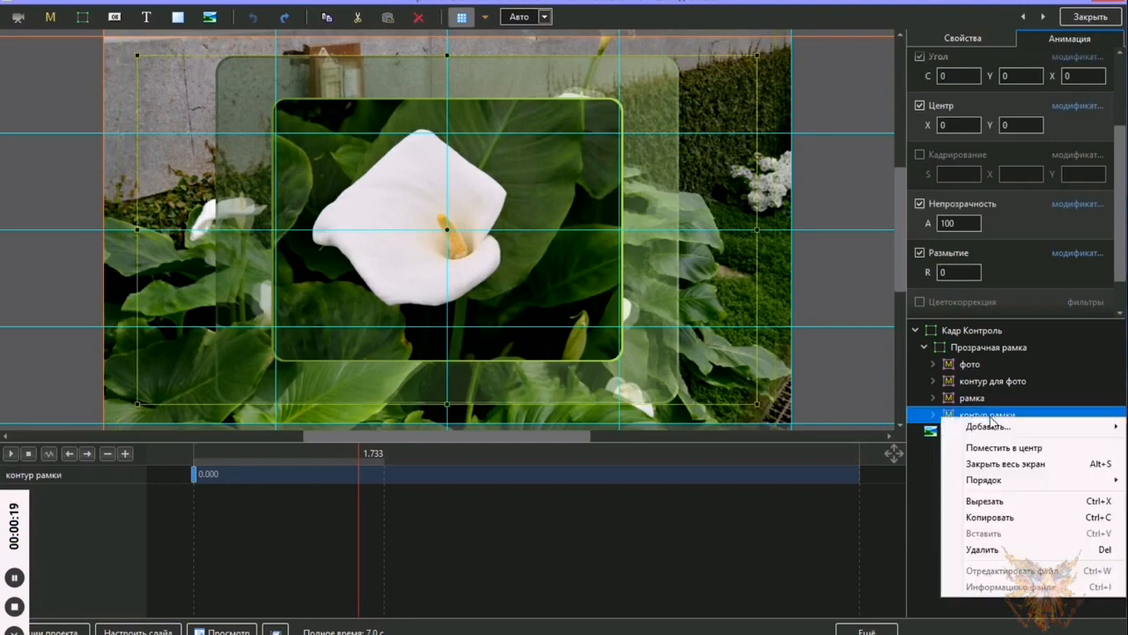
pyautogui.moveTo(986, 481)
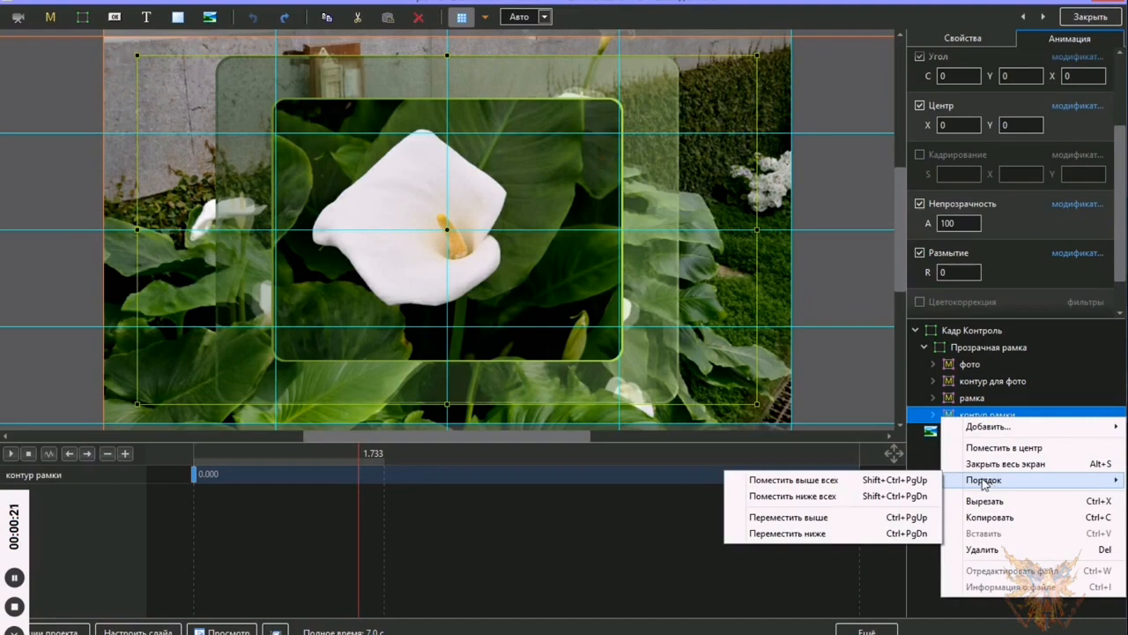
pyautogui.click(832, 520)
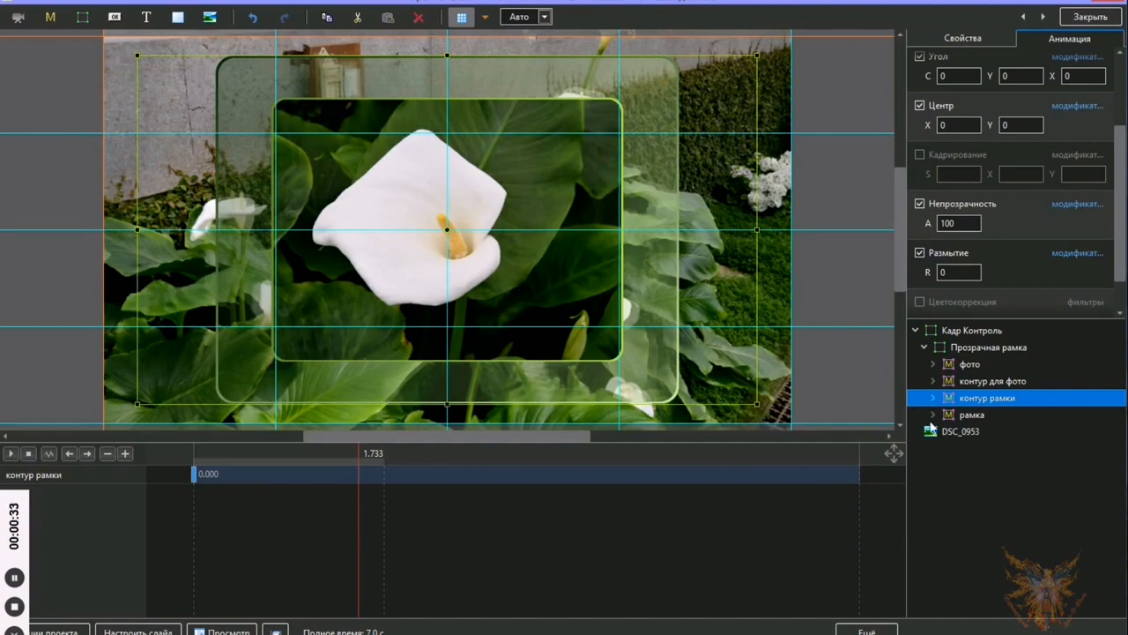
# Step: Set the opacity of the DSC_0953 picture inside the «рамка» mask to 60
pyautogui.click(983, 416)
pyautogui.click(934, 415)
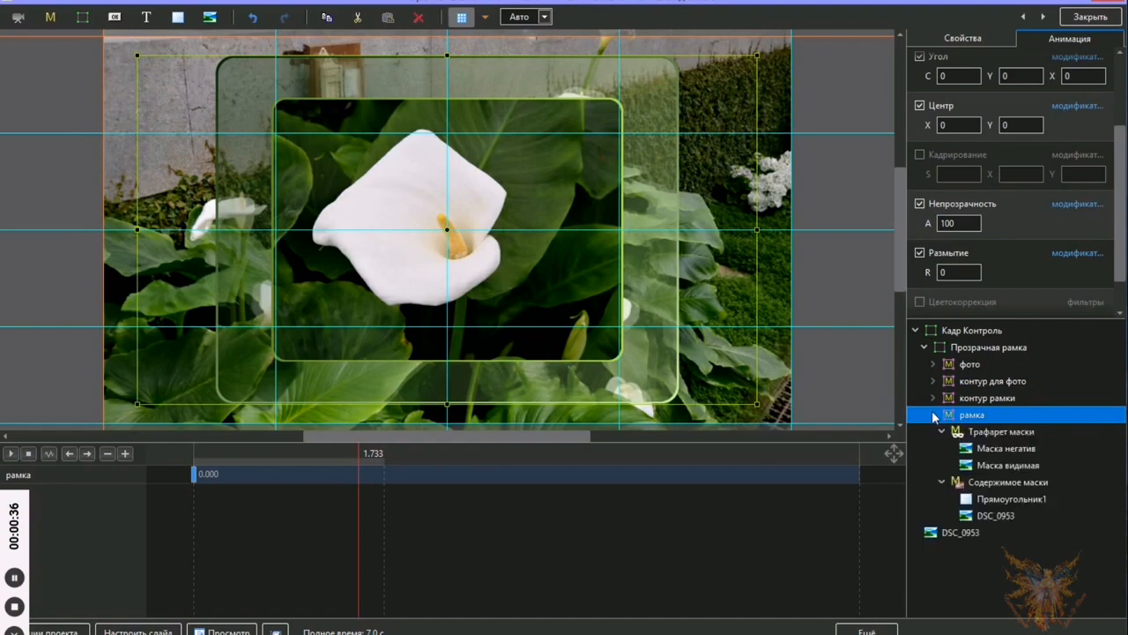
pyautogui.click(994, 518)
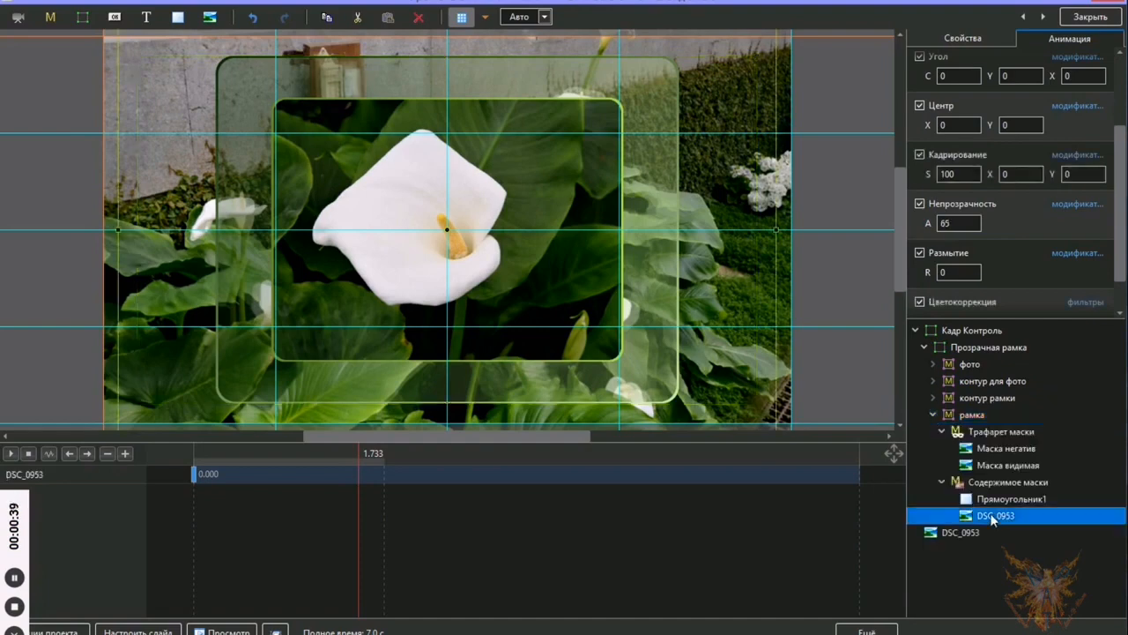
pyautogui.doubleClick(969, 223)
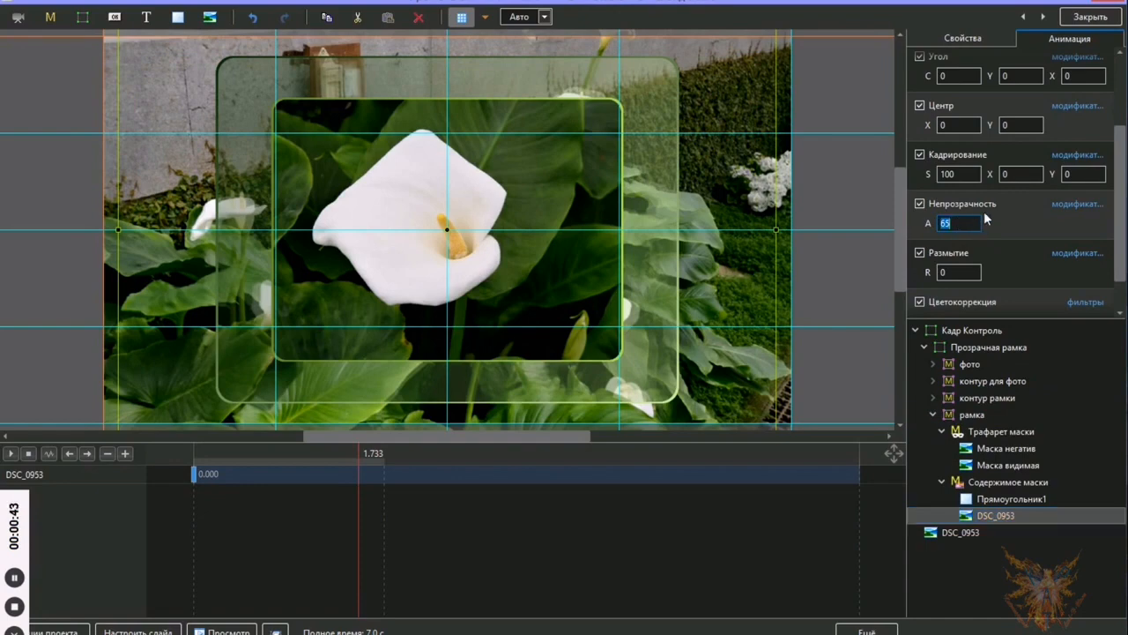
pyautogui.write('60')
pyautogui.click(933, 414)
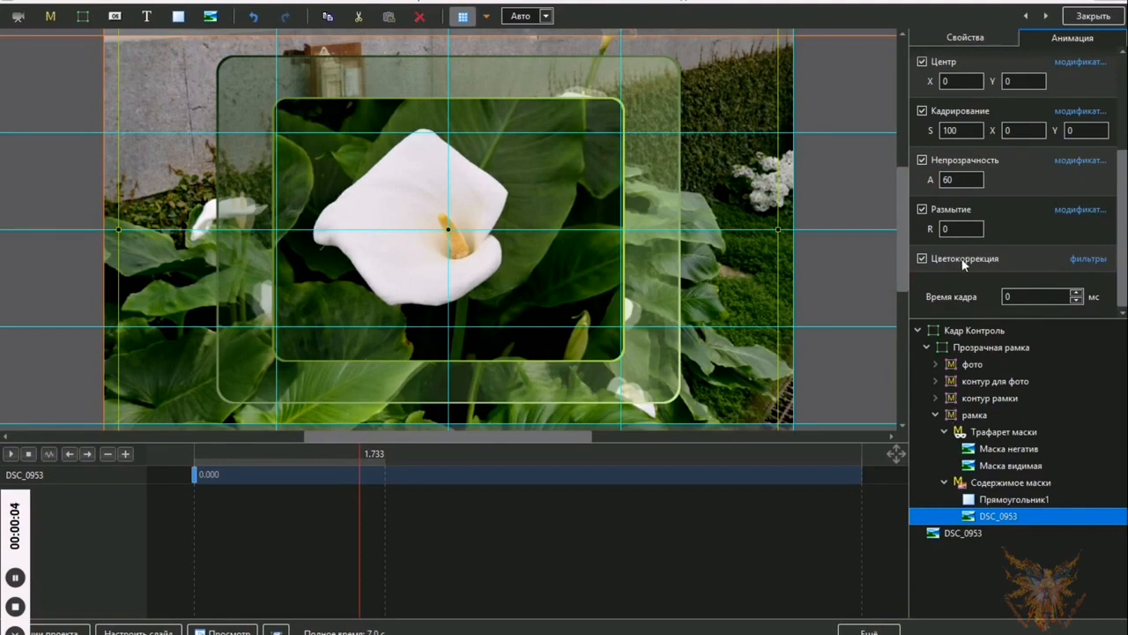
# Step: Add the «Яркость / Контраст» colour-correction filter to the masked DSC_0953 picture
pyautogui.click(1089, 259)
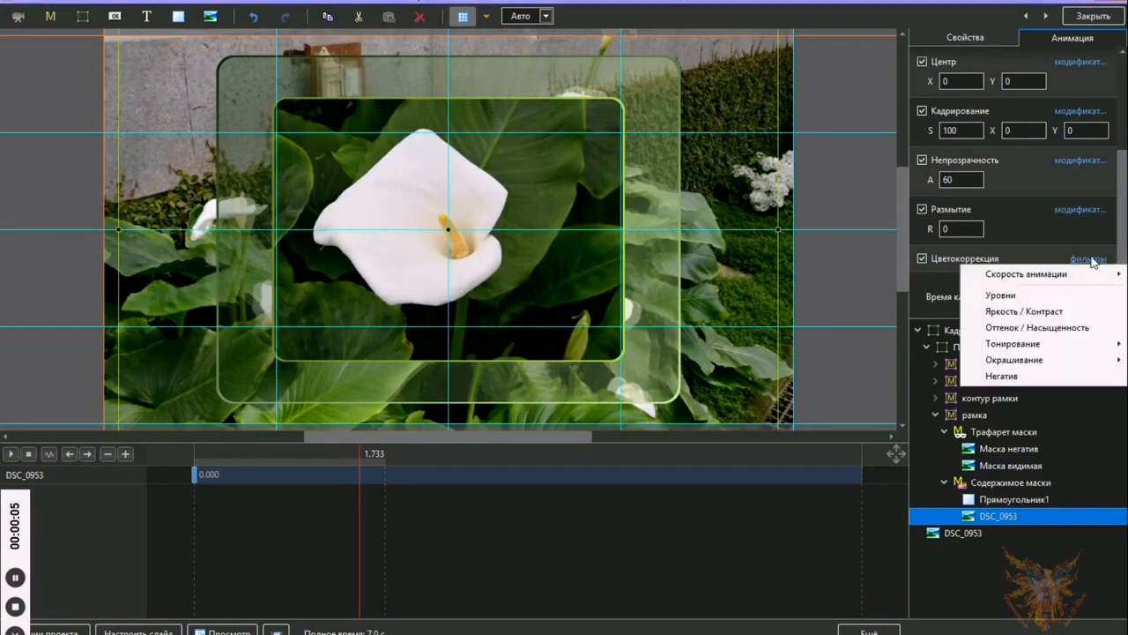
pyautogui.click(1049, 315)
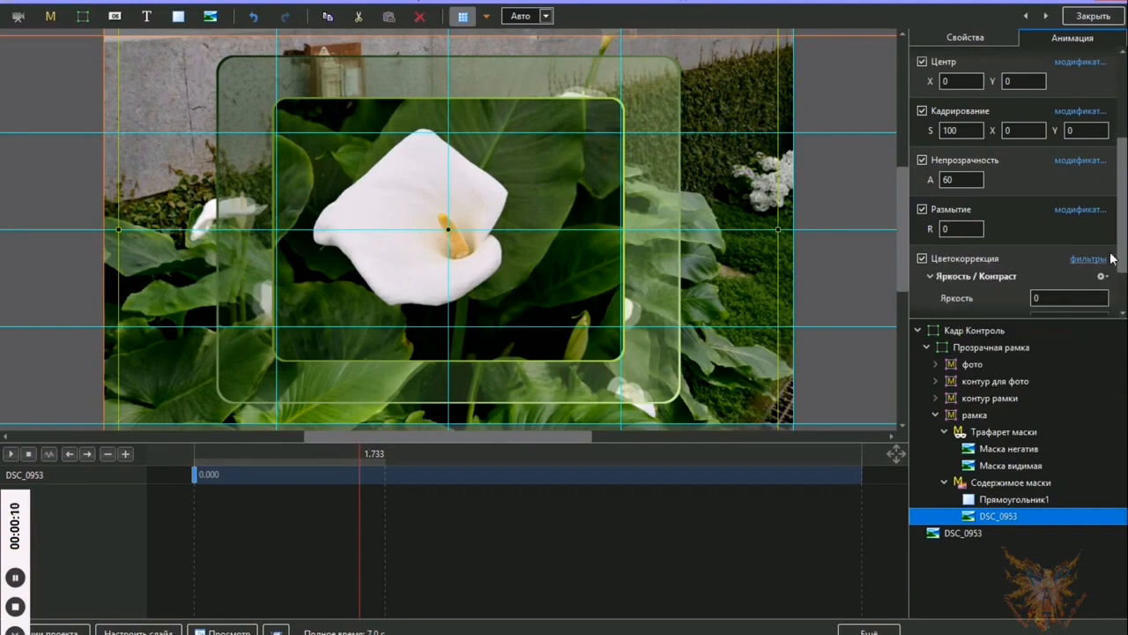
pyautogui.moveTo(1122, 260); pyautogui.dragTo(1122, 293)
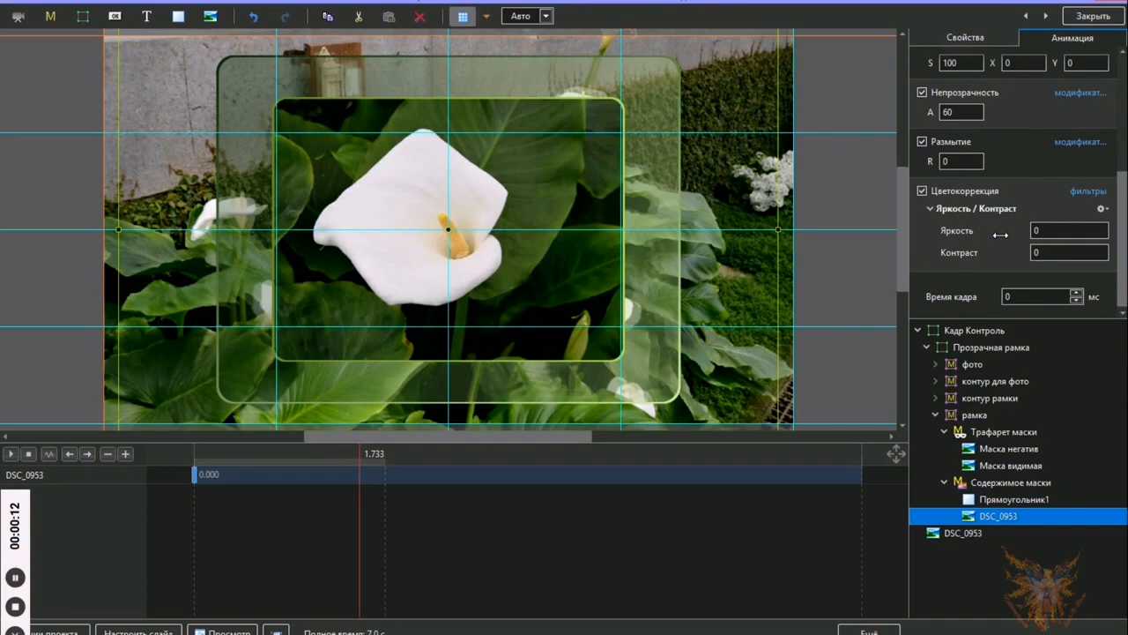
# Step: Set the brightness of the DSC_0953 picture inside the «рамка» mask to 25
pyautogui.moveTo(1002, 234); pyautogui.dragTo(1019, 233)
pyautogui.click(1042, 231)
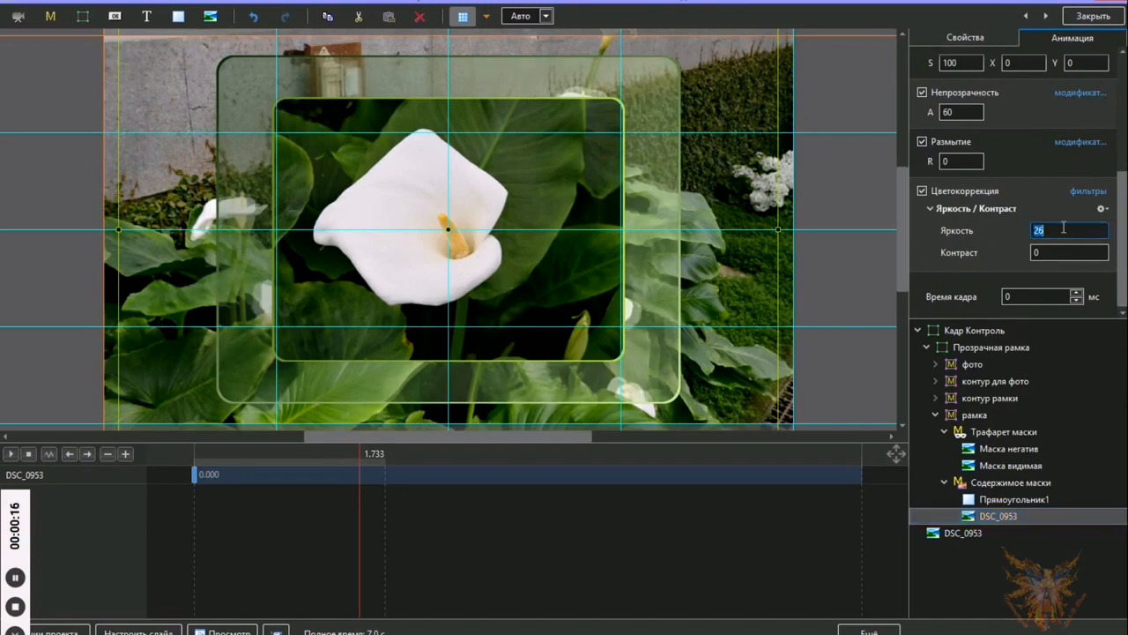
pyautogui.write('25')
pyautogui.click(1058, 252)
# Step: Set the opacity of «Прямоугольник1» inside the «рамка» mask to 15 and collapse the mask
pyautogui.click(1040, 499)
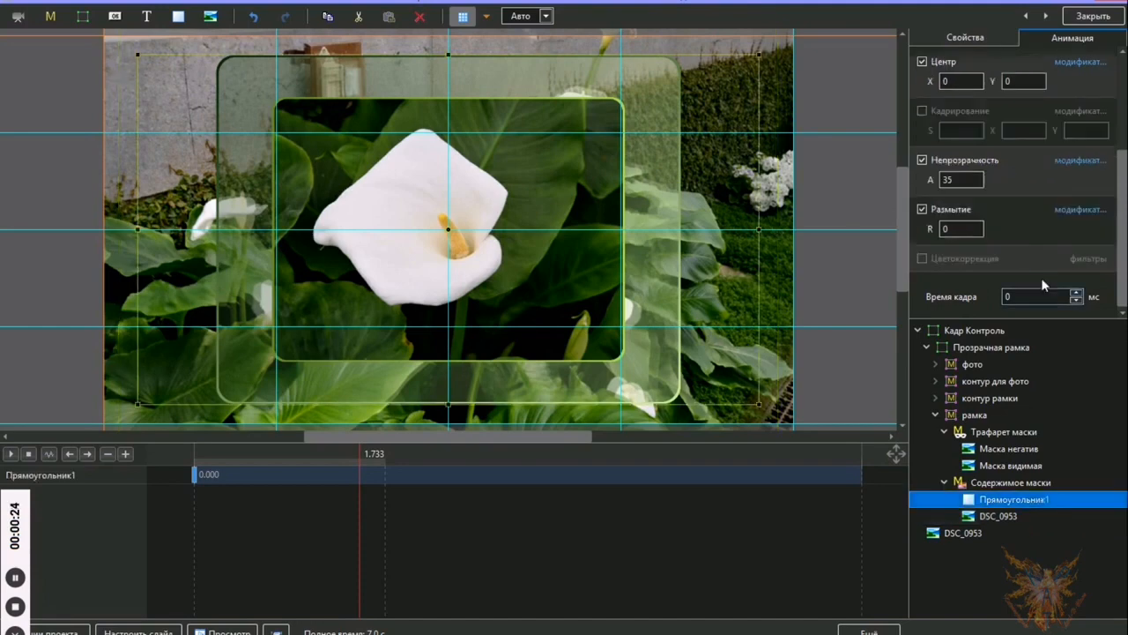
pyautogui.doubleClick(958, 180)
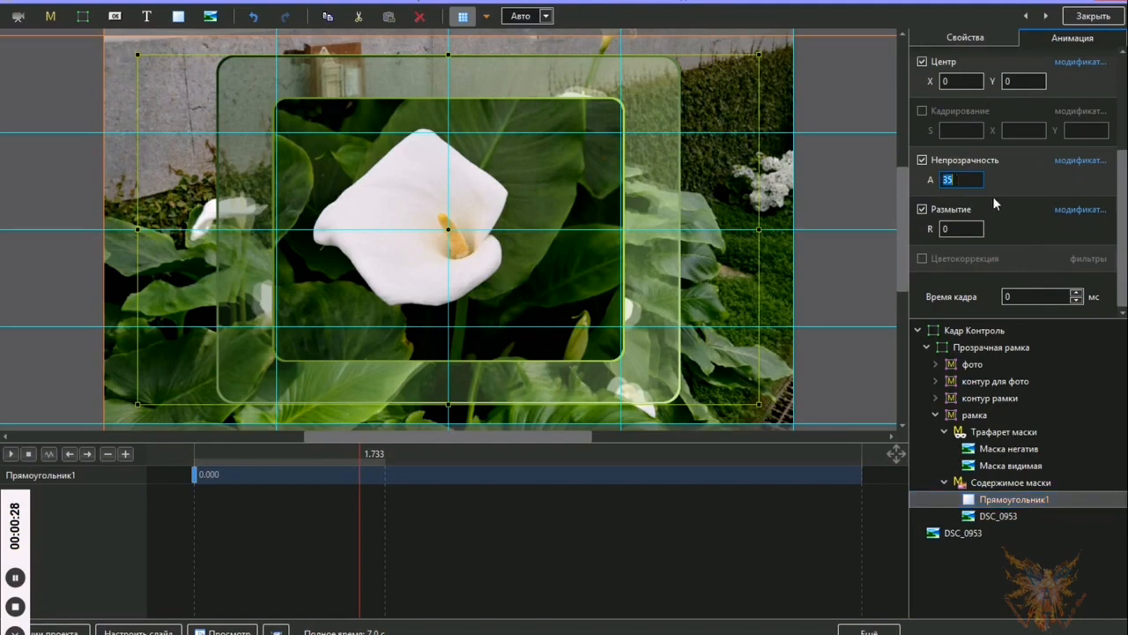
pyautogui.write('15')
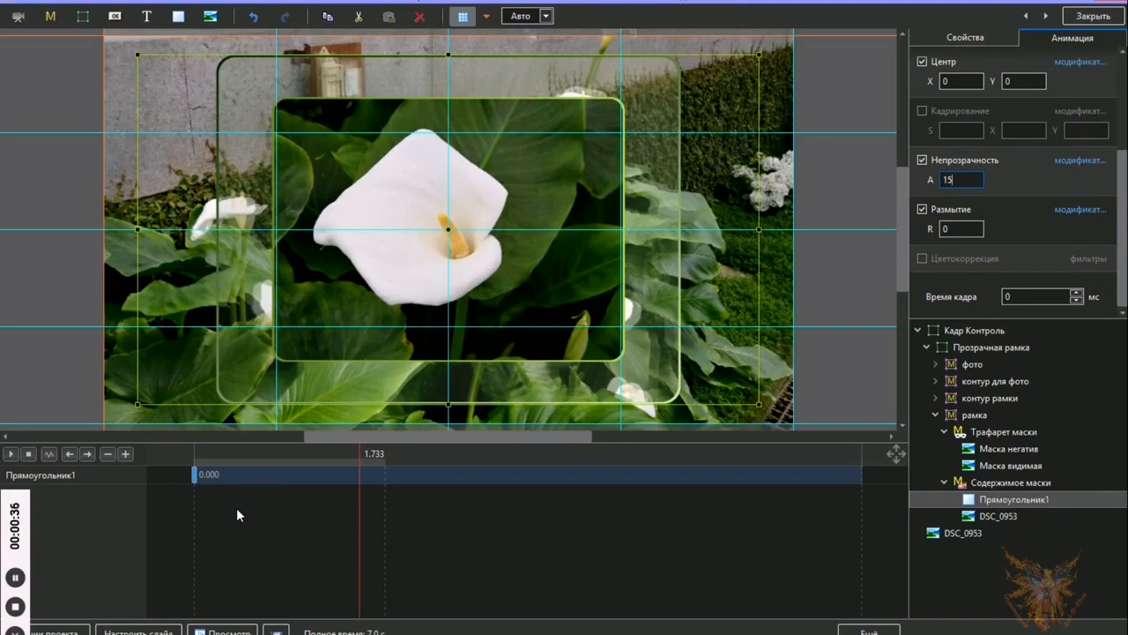
pyautogui.click(935, 414)
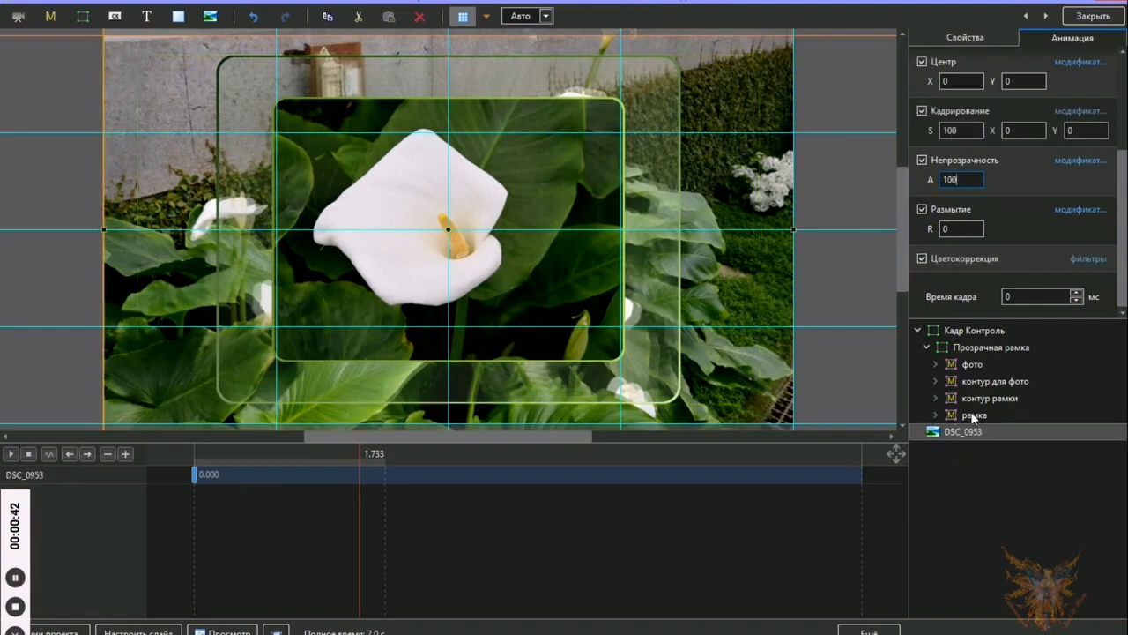
# Step: Check the X shift of «Кадр Контроль» at its first and last keyframes and preview the animation from the start
pyautogui.click(985, 330)
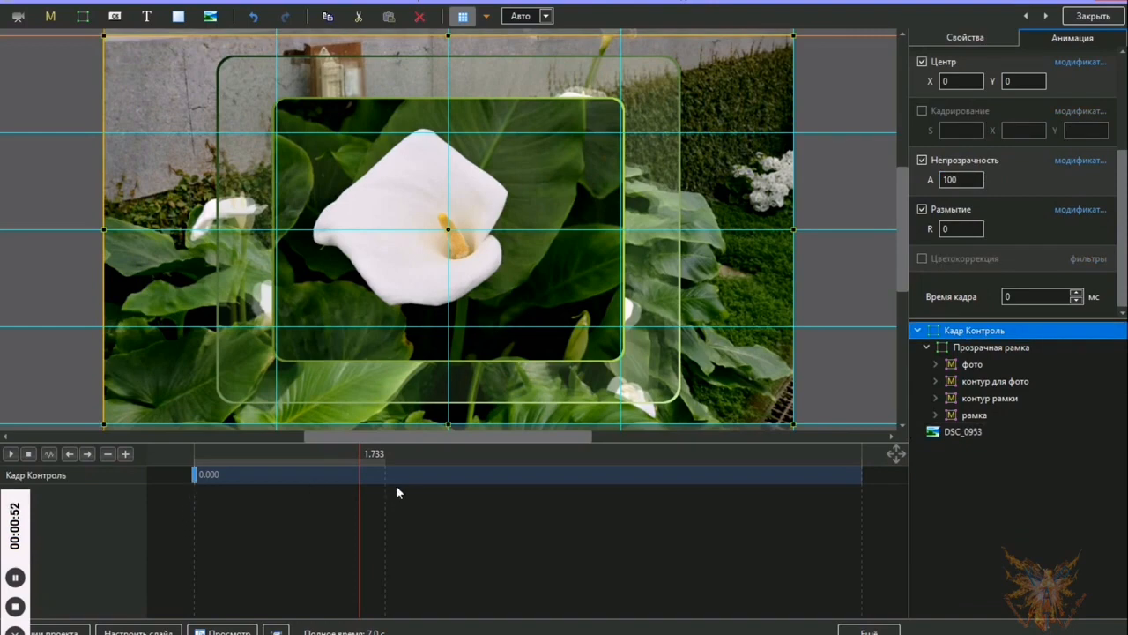
pyautogui.click(15, 607)
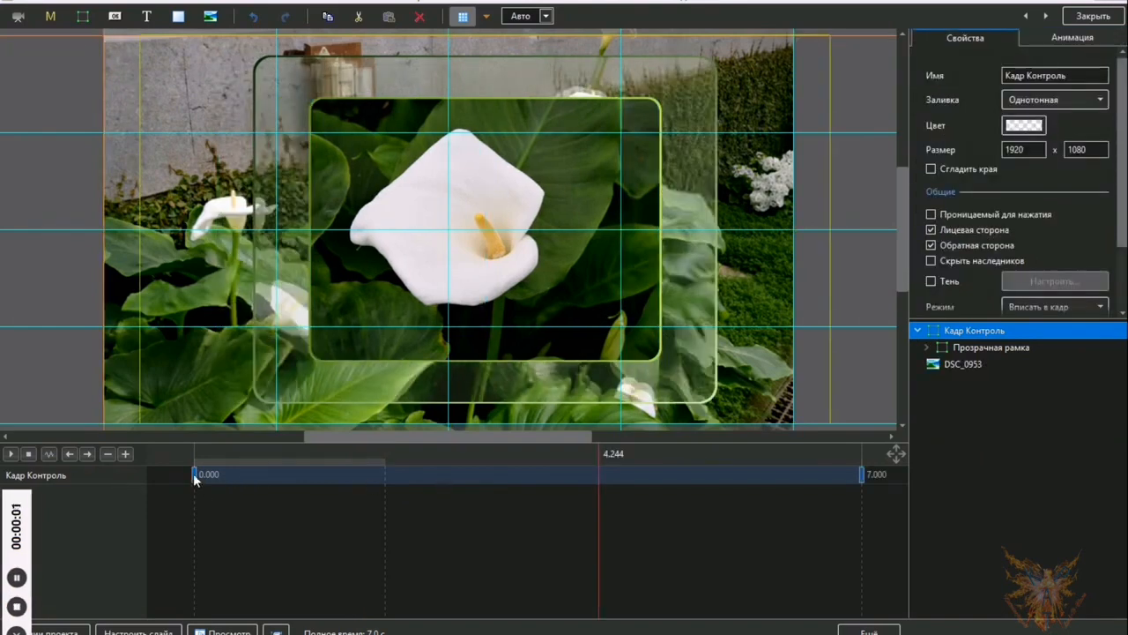
pyautogui.click(193, 474)
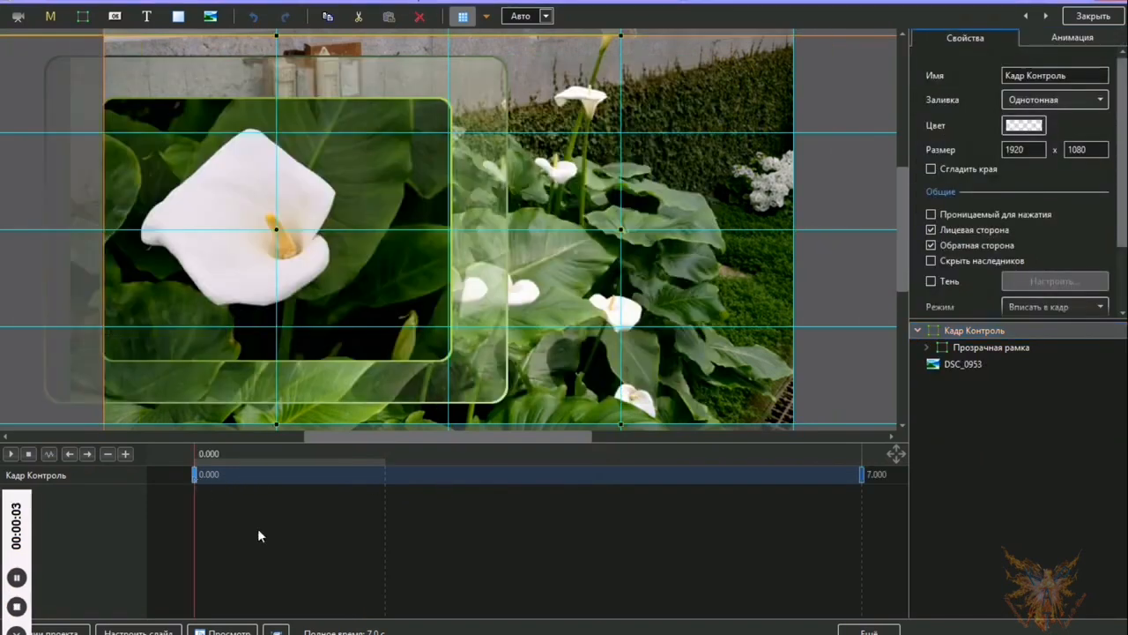
pyautogui.click(1072, 37)
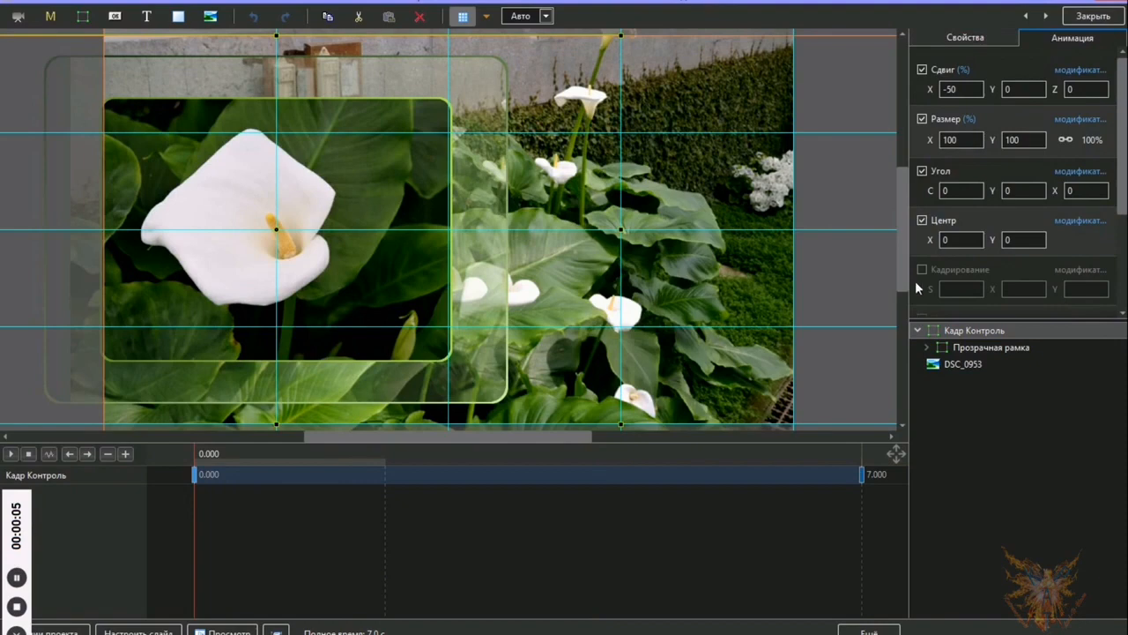
pyautogui.click(950, 88)
pyautogui.rightClick(195, 477)
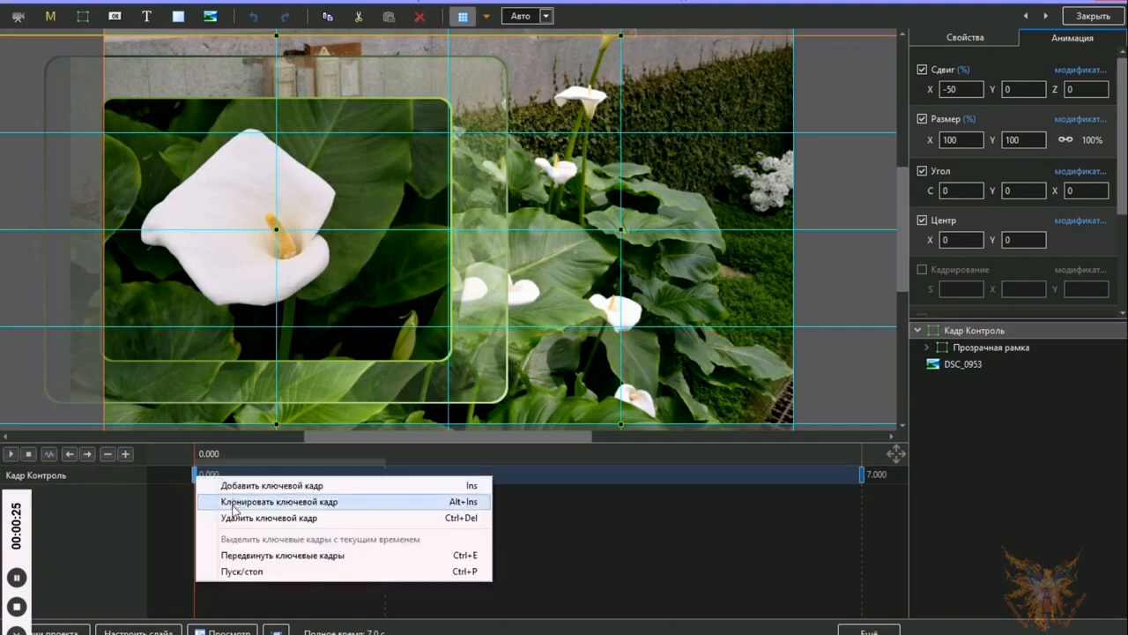
pyautogui.click(862, 477)
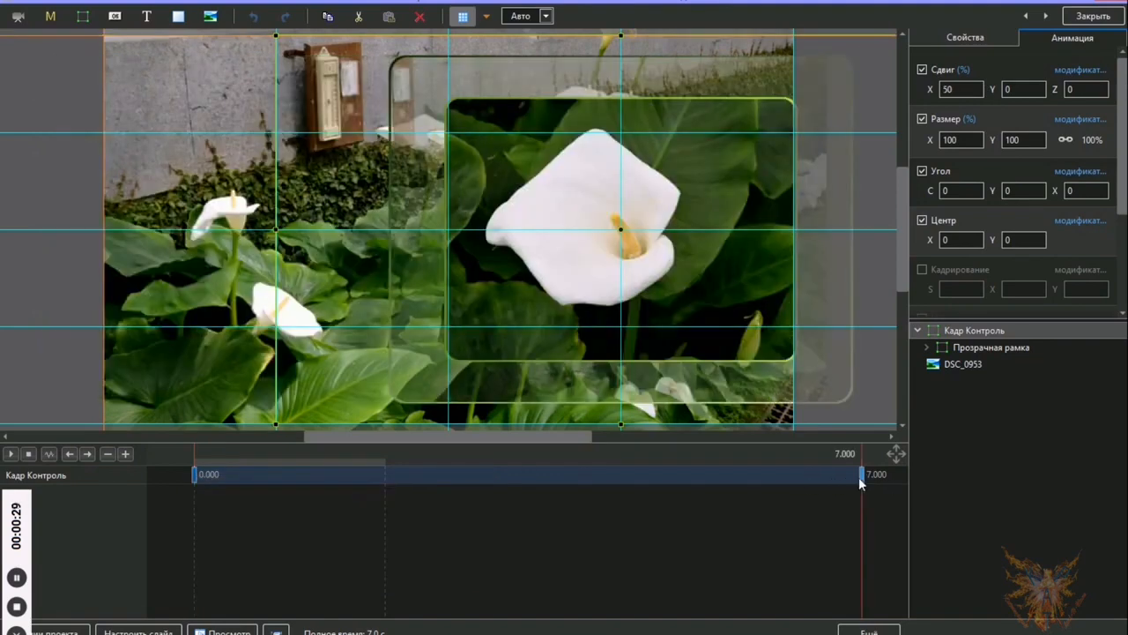
pyautogui.click(959, 88)
pyautogui.click(28, 454)
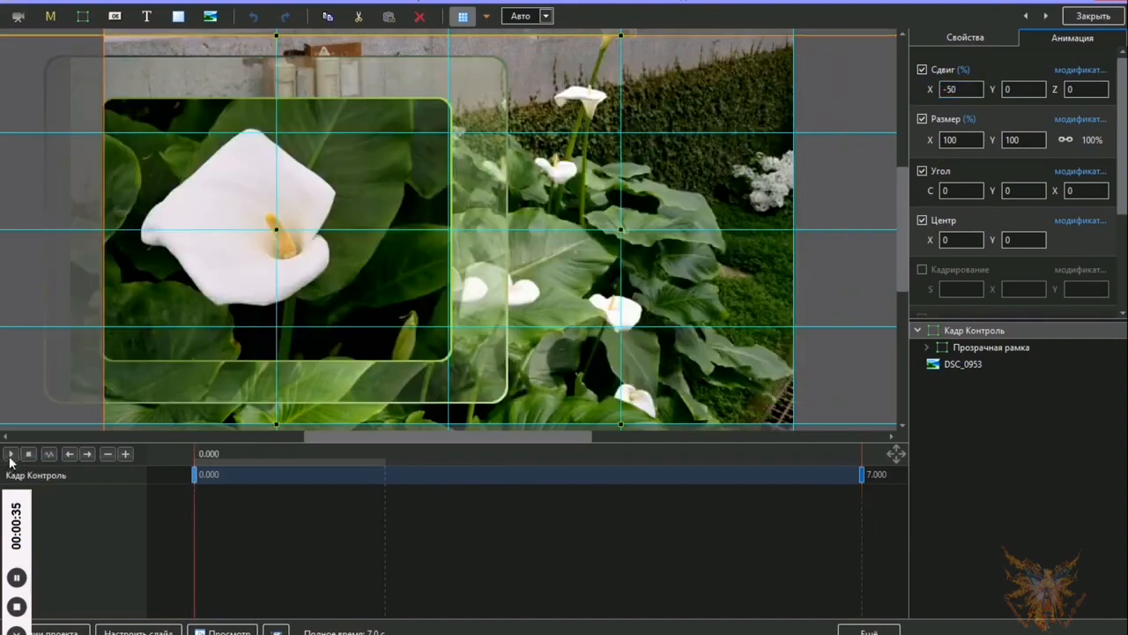
pyautogui.click(11, 454)
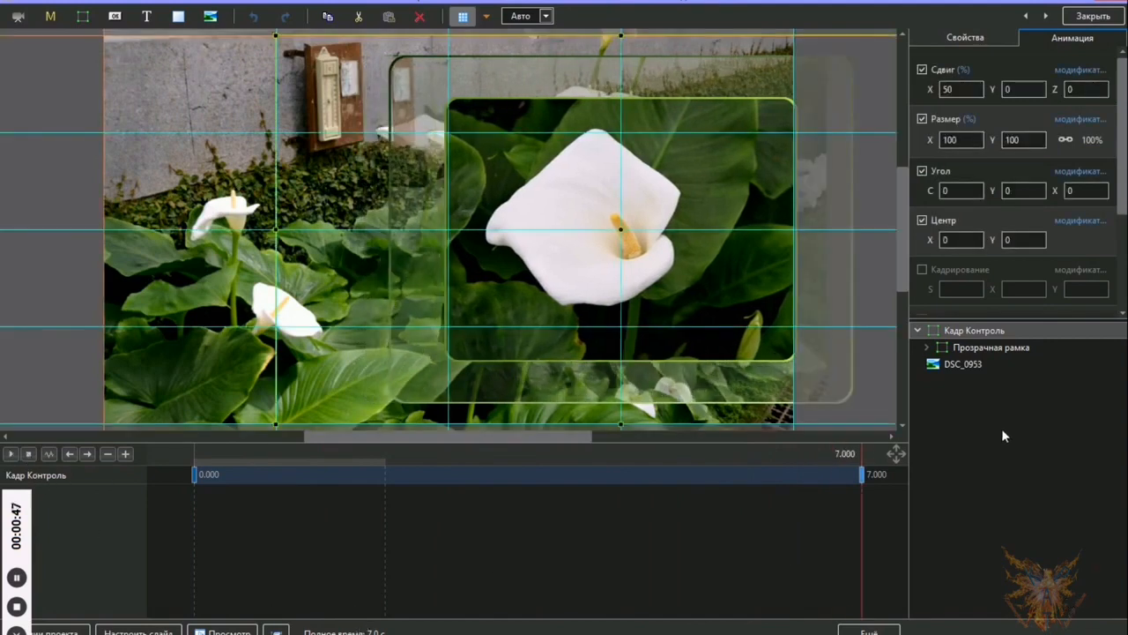
# Step: Examine the properties of «Прозрачная рамка» and the main-object settings of the background, the masked DSC_0953 and DSC_0957 pictures
pyautogui.click(927, 348)
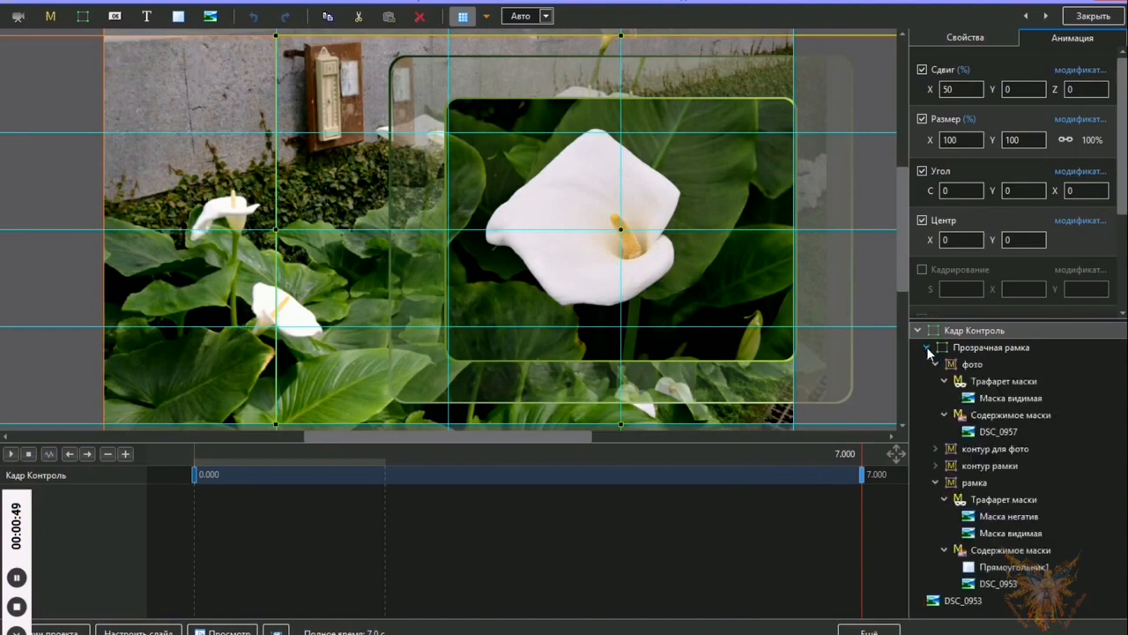
pyautogui.click(1005, 349)
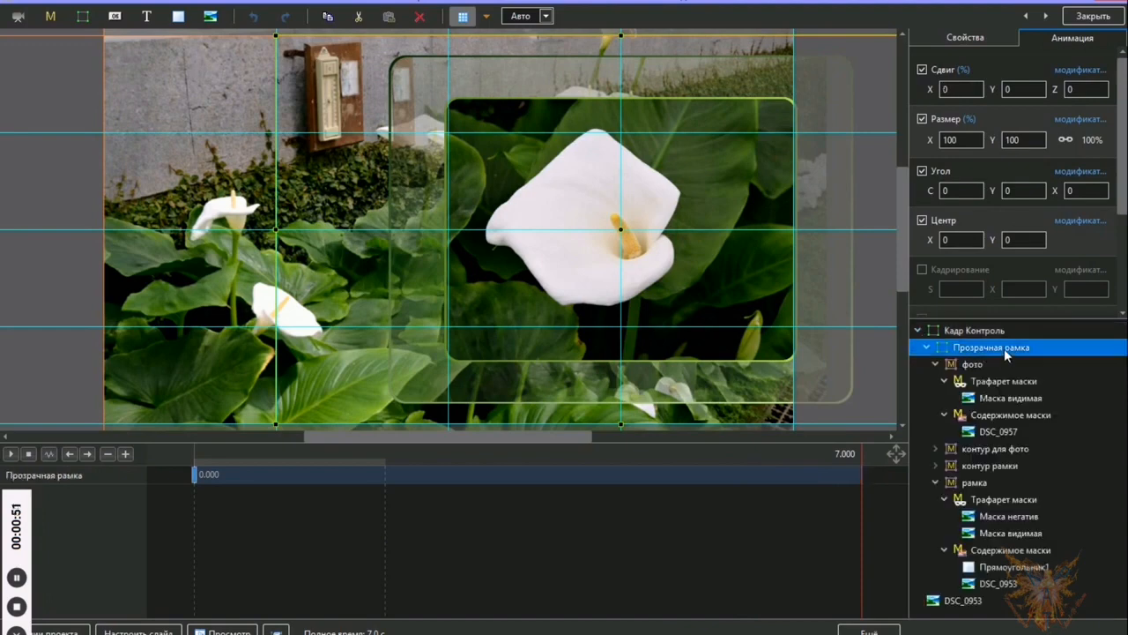
pyautogui.click(972, 41)
pyautogui.scroll(-2, 1123, 286)
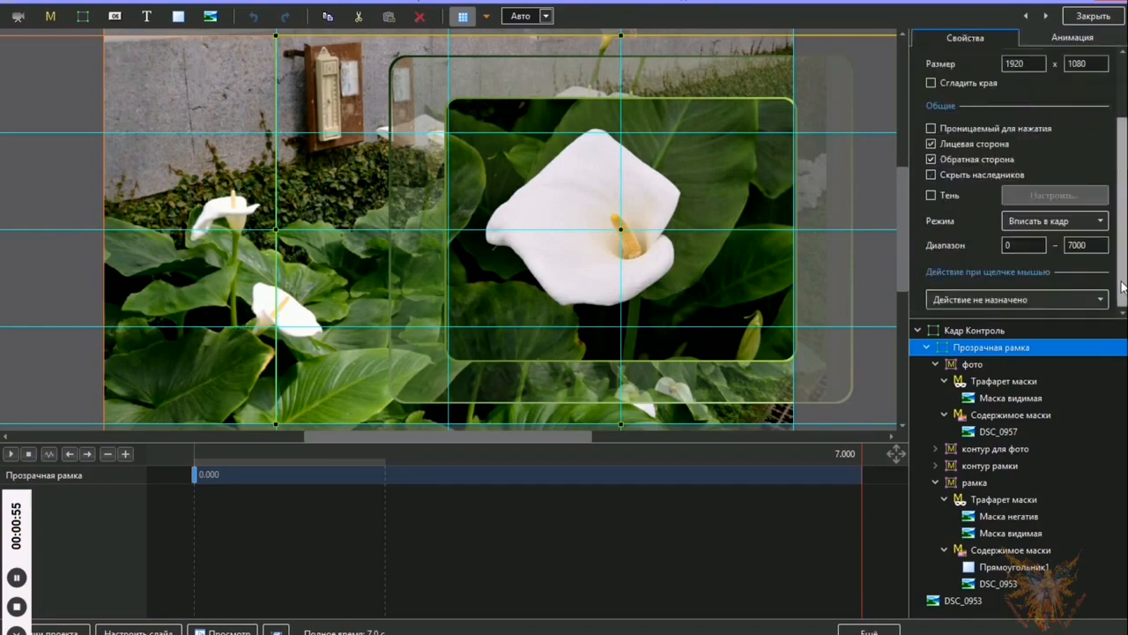
pyautogui.click(965, 602)
pyautogui.scroll(2, 1121, 159)
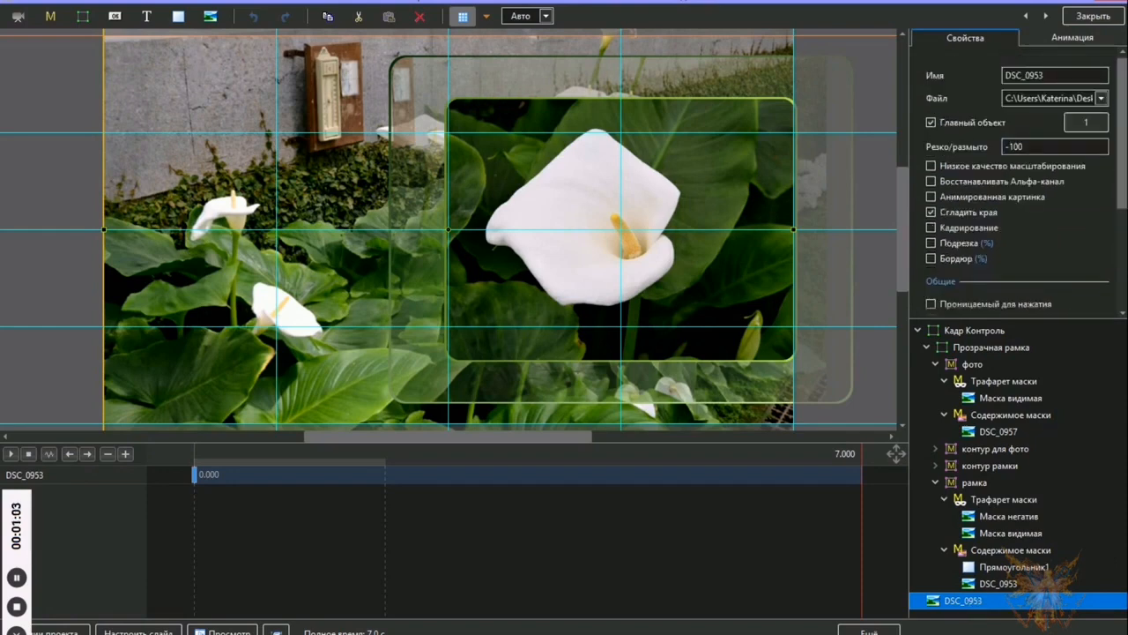
pyautogui.click(999, 584)
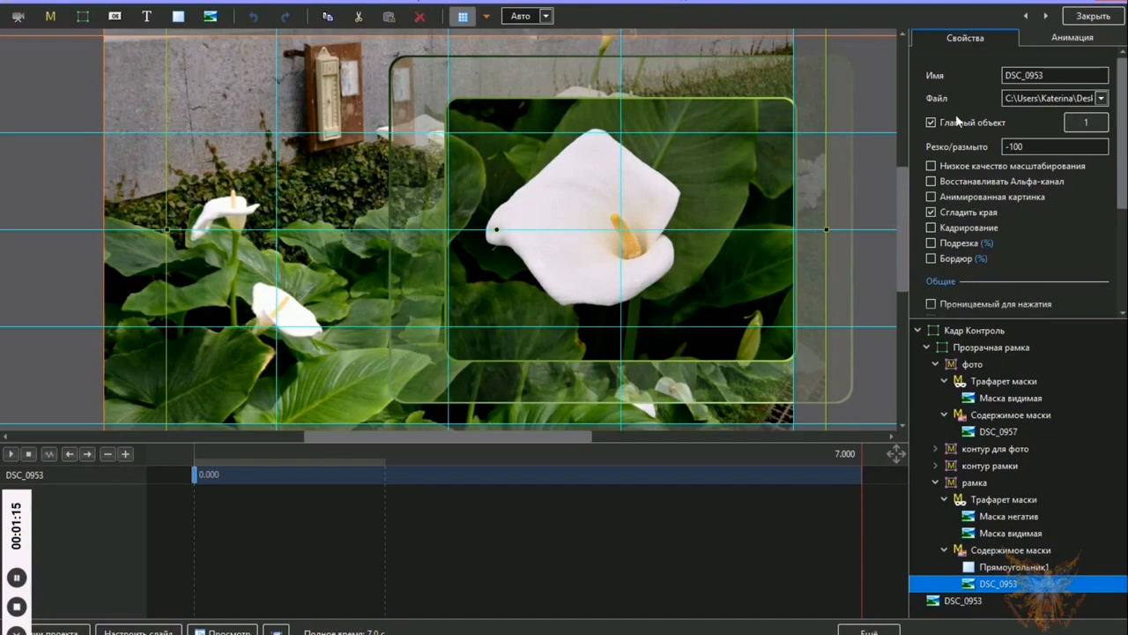
pyautogui.click(986, 433)
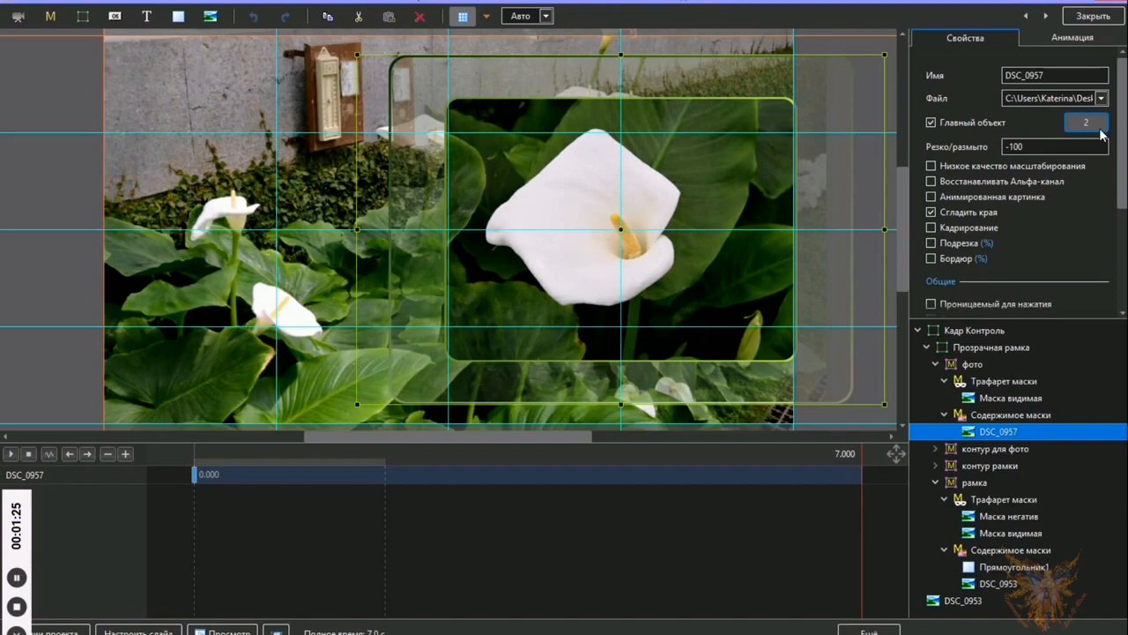
pyautogui.click(928, 348)
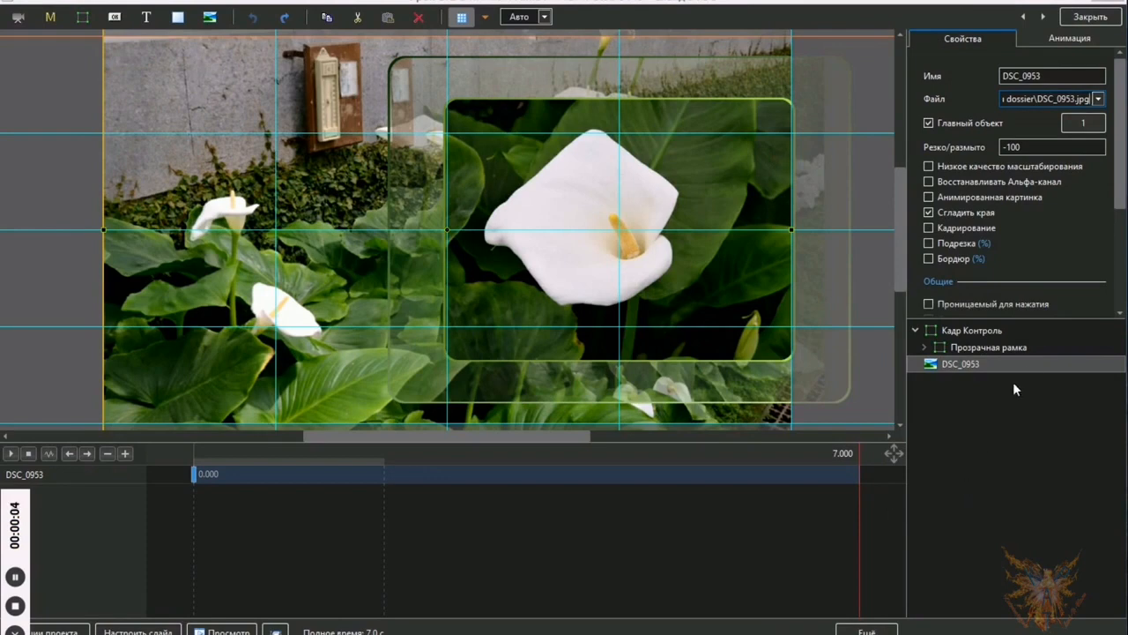
pyautogui.click(925, 348)
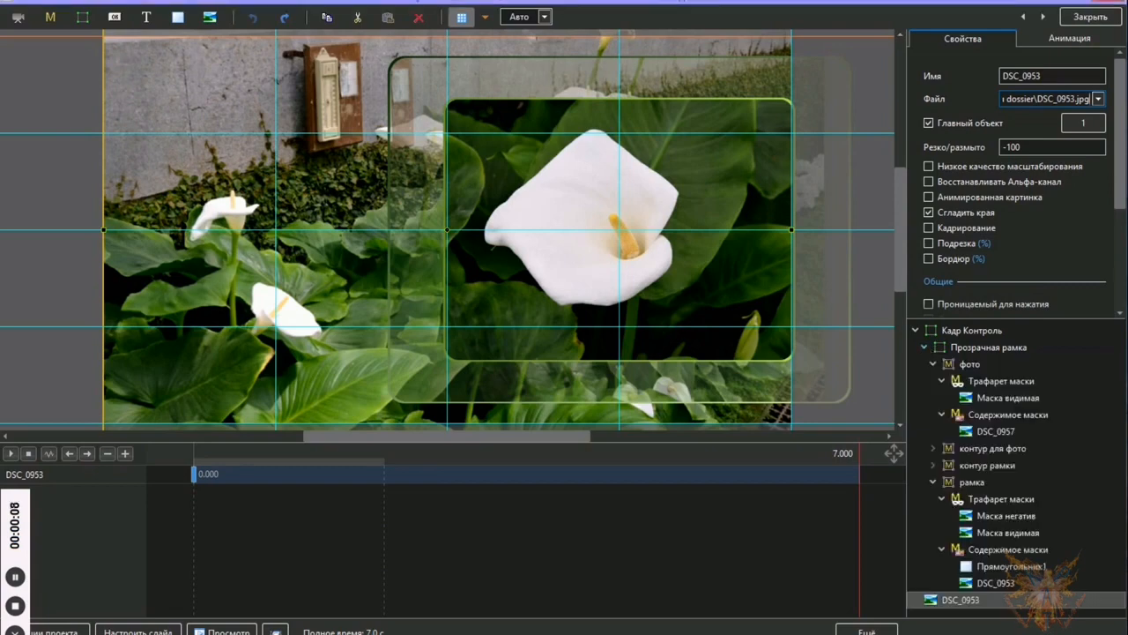
pyautogui.click(950, 604)
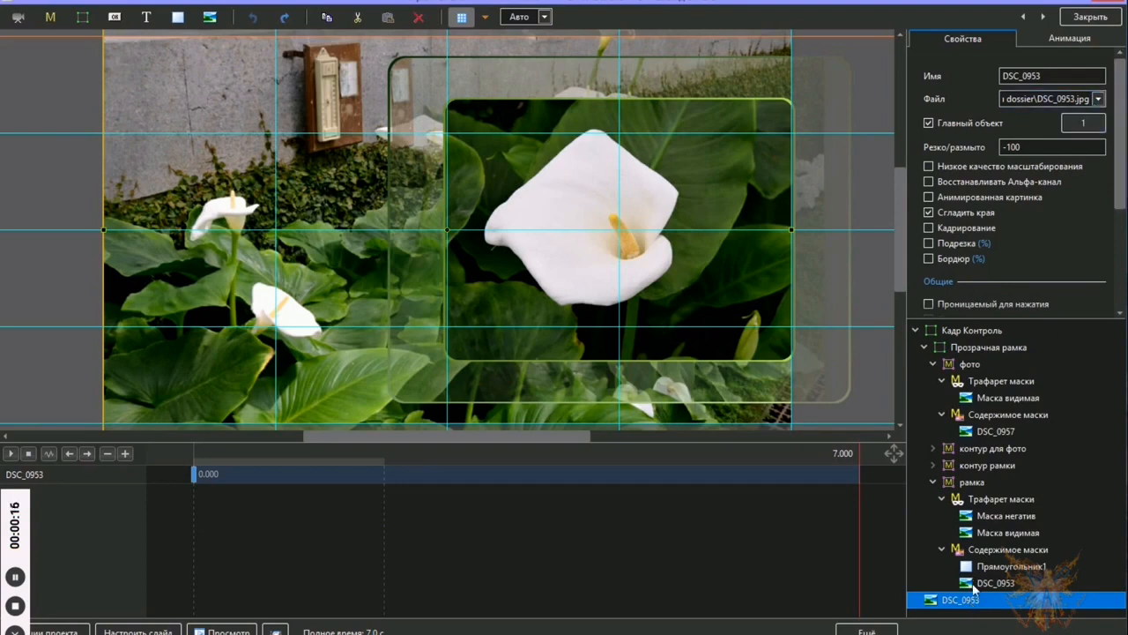
pyautogui.click(972, 585)
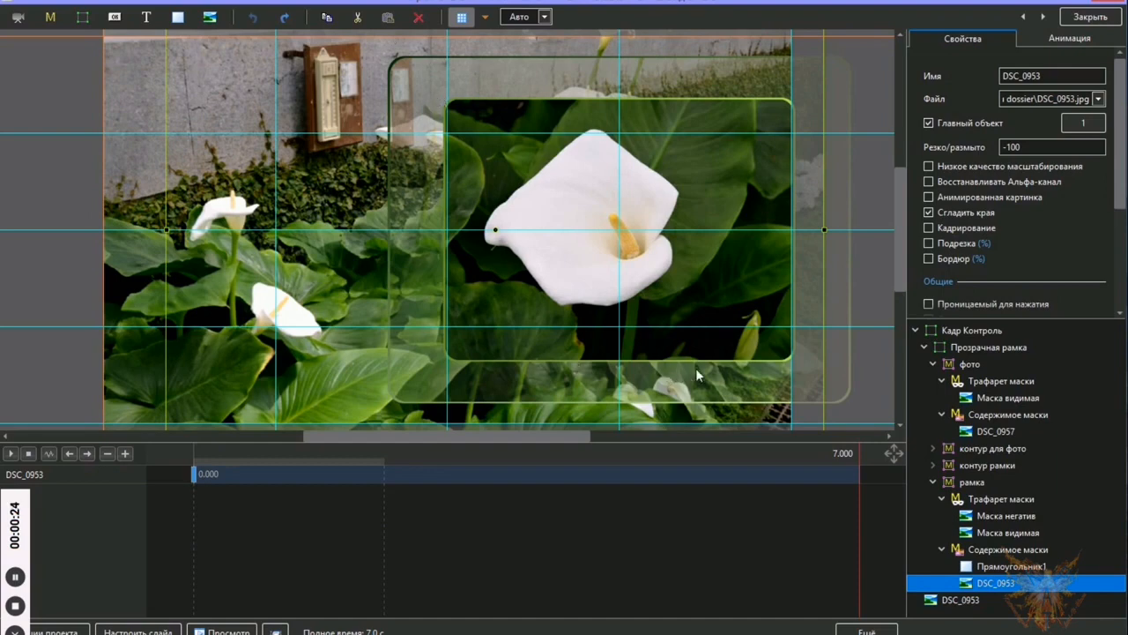
# Step: Replace the image file of the background picture DSC_0953 with DSC_0980
pyautogui.click(960, 600)
pyautogui.click(1098, 98)
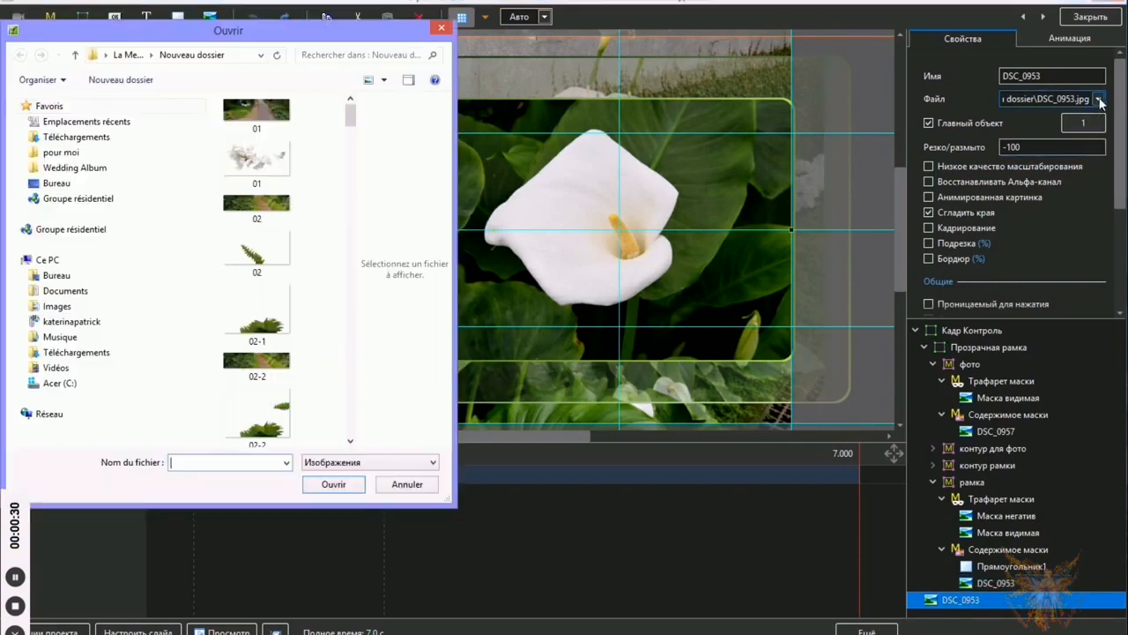
pyautogui.moveTo(350, 114); pyautogui.dragTo(350, 315)
pyautogui.click(290, 300)
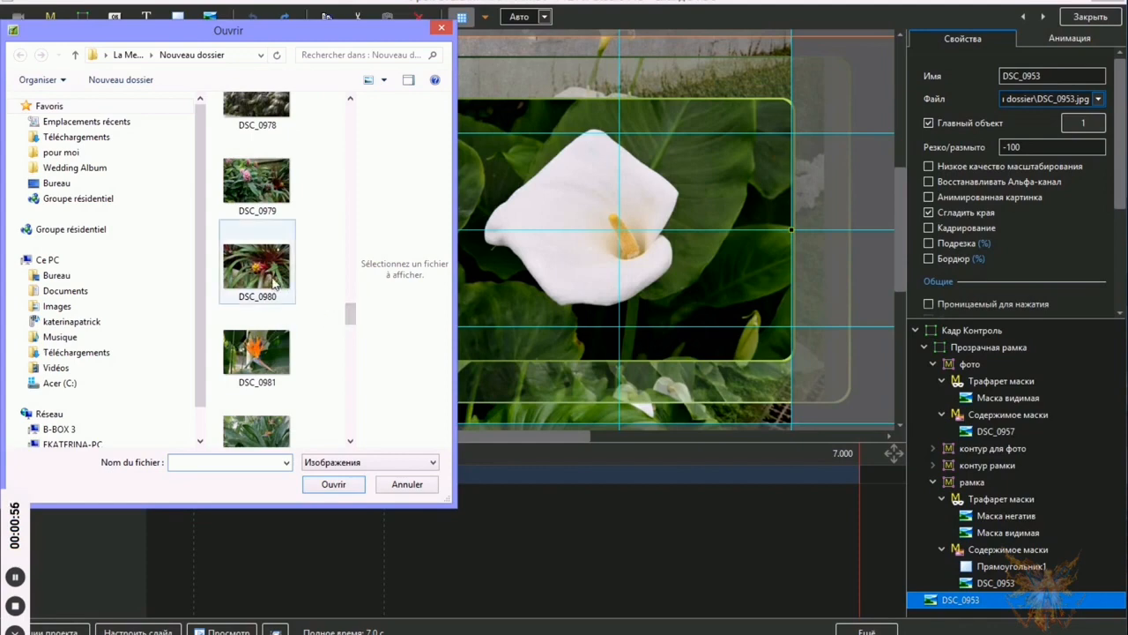
pyautogui.click(333, 484)
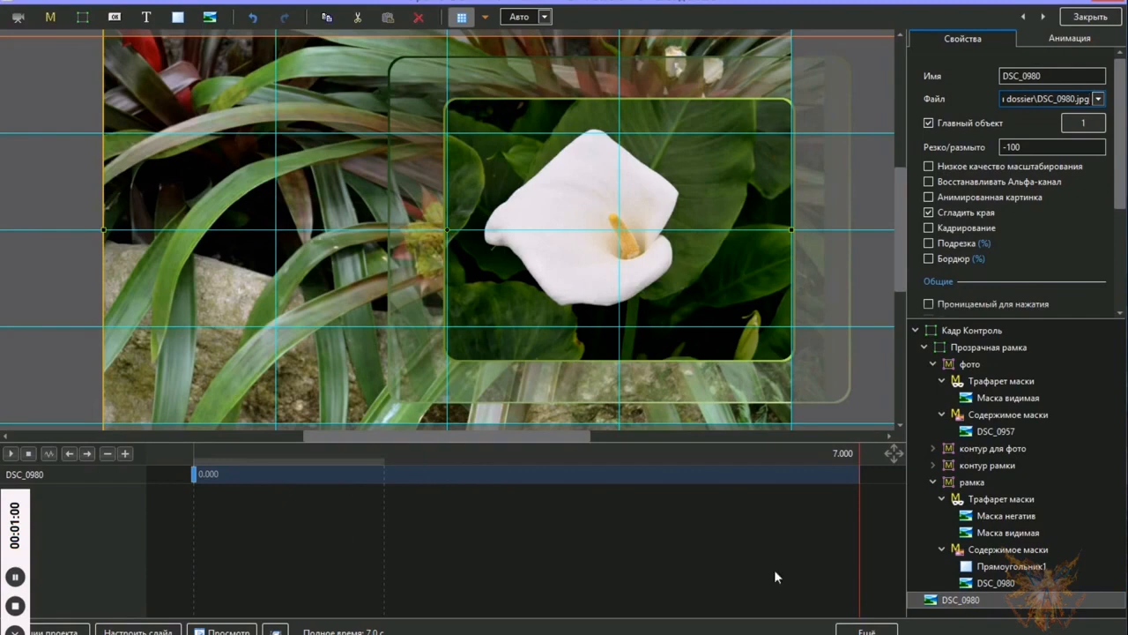
# Step: Replace the DSC_0957 picture inside the «фото» mask with DSC_0968 and preview the animation from the start
pyautogui.click(993, 429)
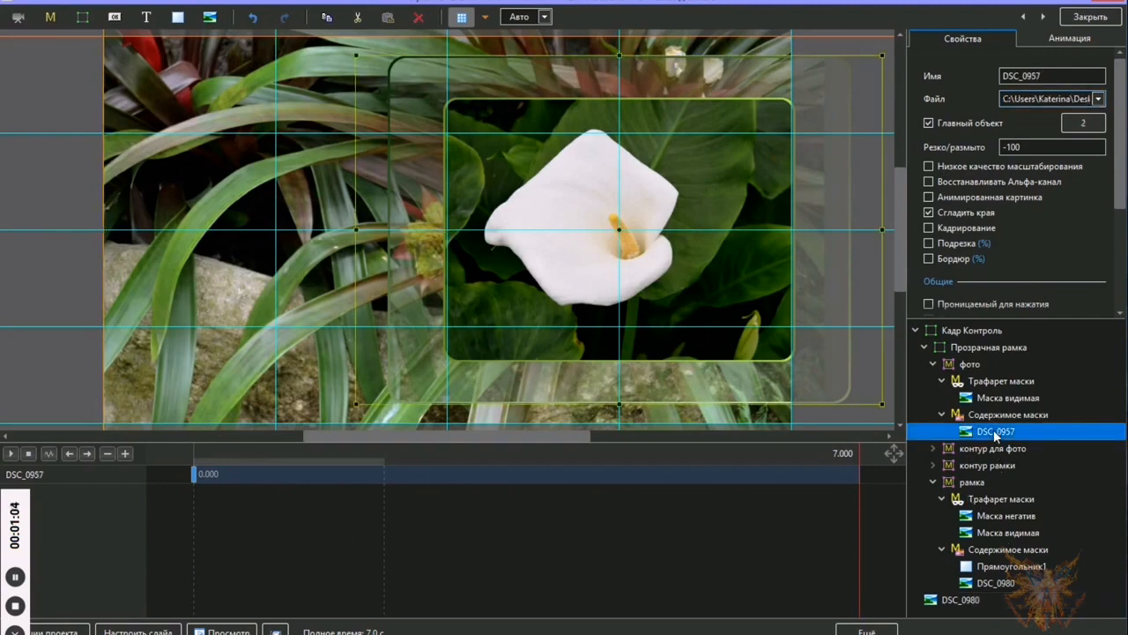
pyautogui.click(1098, 99)
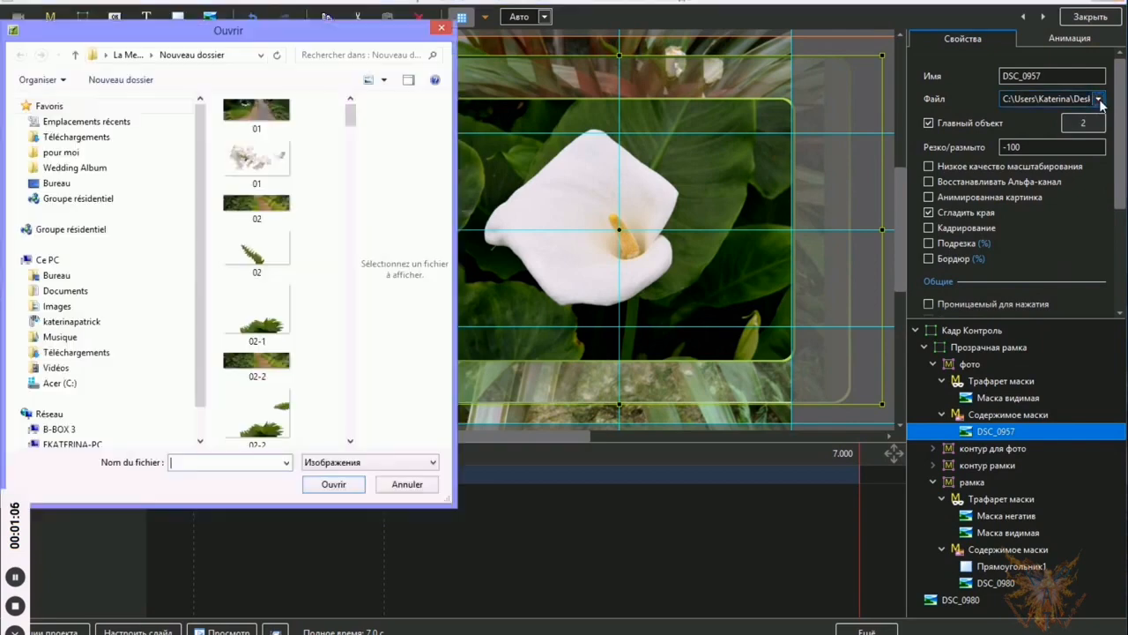
pyautogui.moveTo(351, 115); pyautogui.dragTo(335, 275)
pyautogui.click(271, 340)
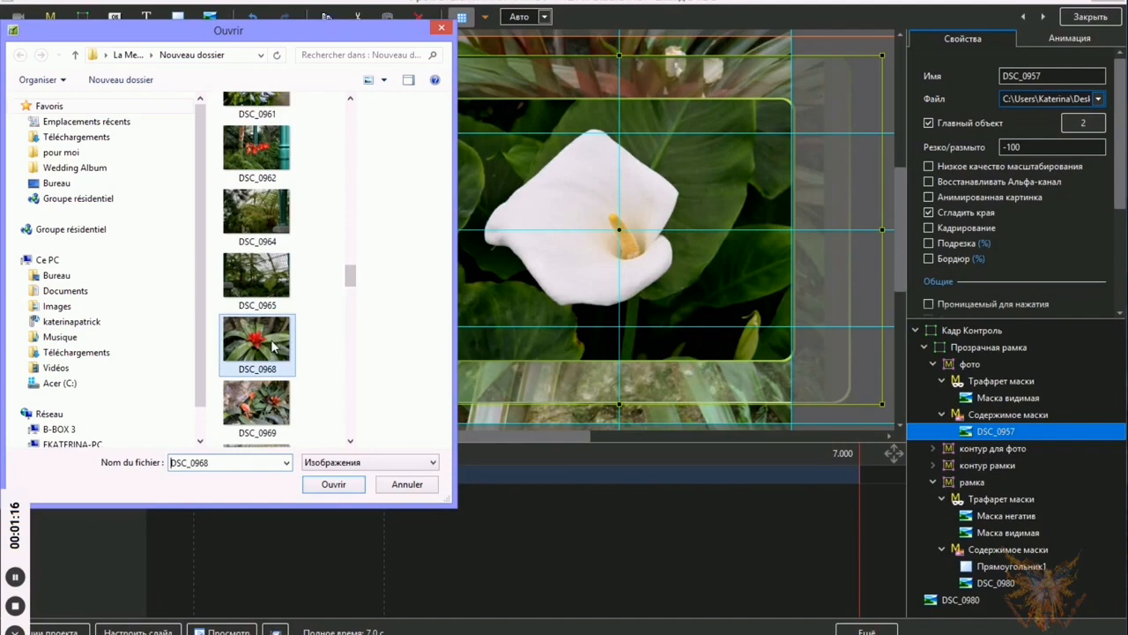
pyautogui.click(335, 487)
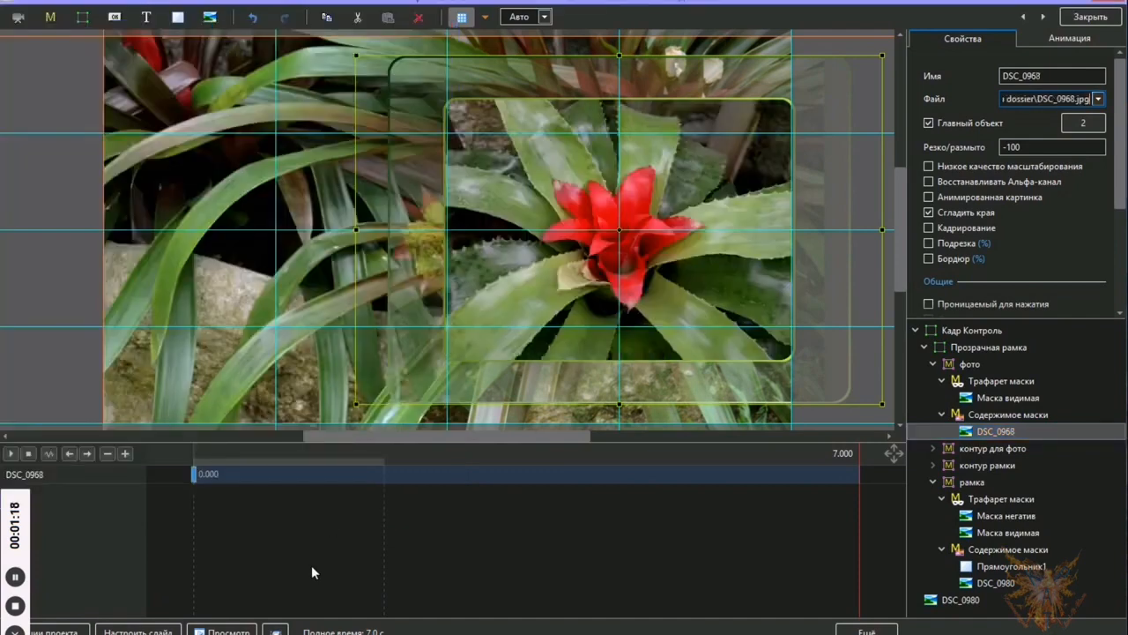
pyautogui.click(30, 453)
pyautogui.click(11, 453)
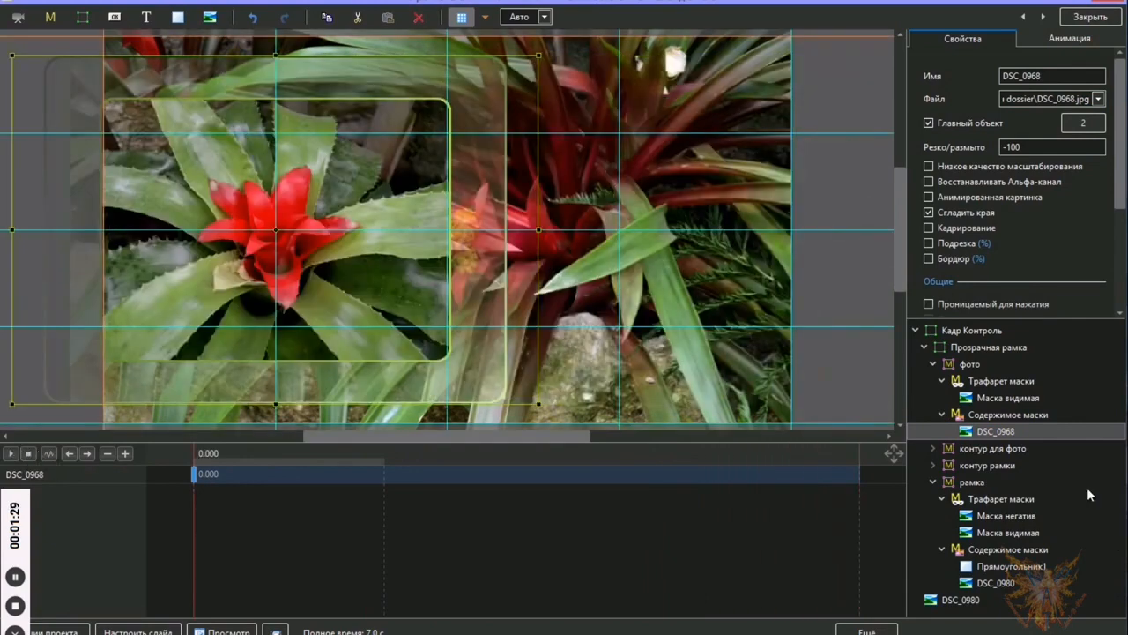
# Step: Replace the image file of the background picture with DSC_0038 and play the slide's animation
pyautogui.click(964, 602)
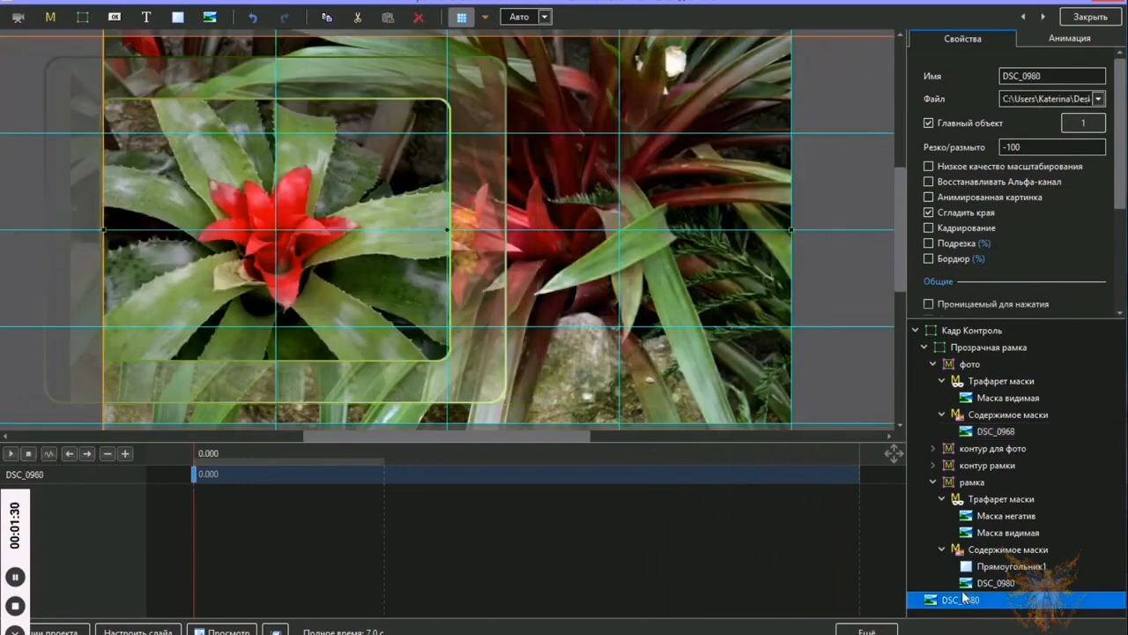
pyautogui.click(1099, 100)
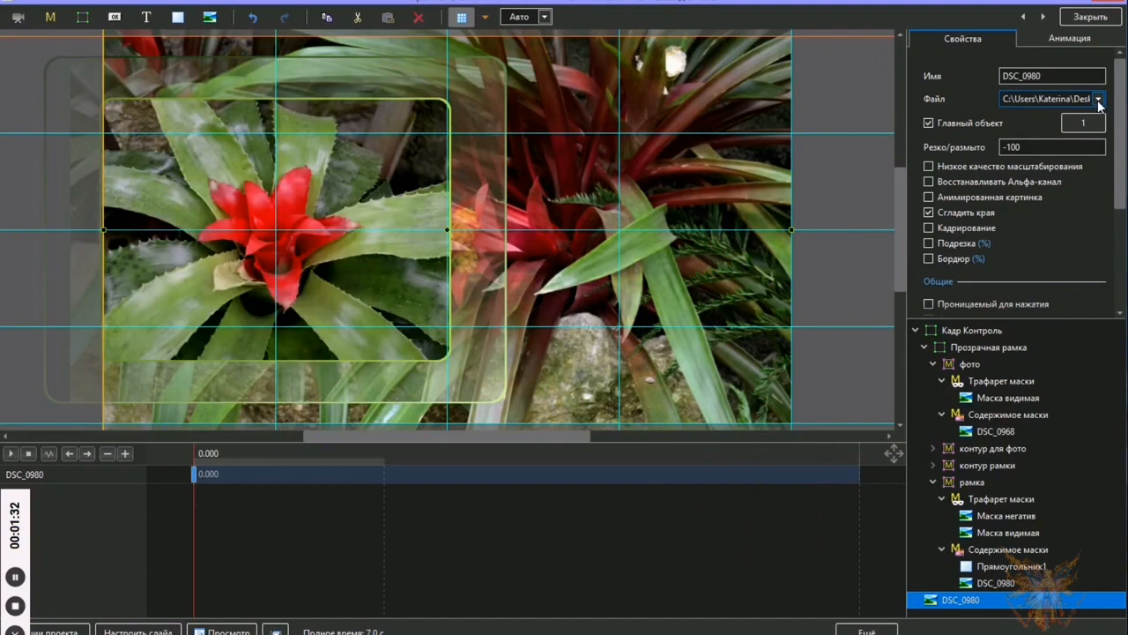
pyautogui.scroll(-5, 260, 277)
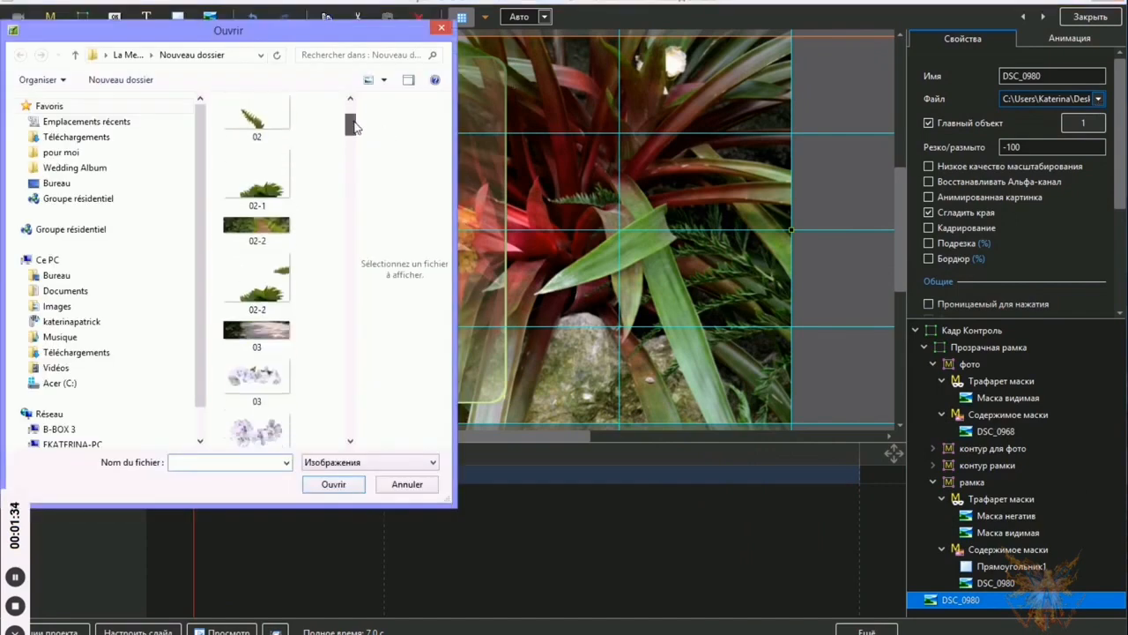
pyautogui.click(257, 308)
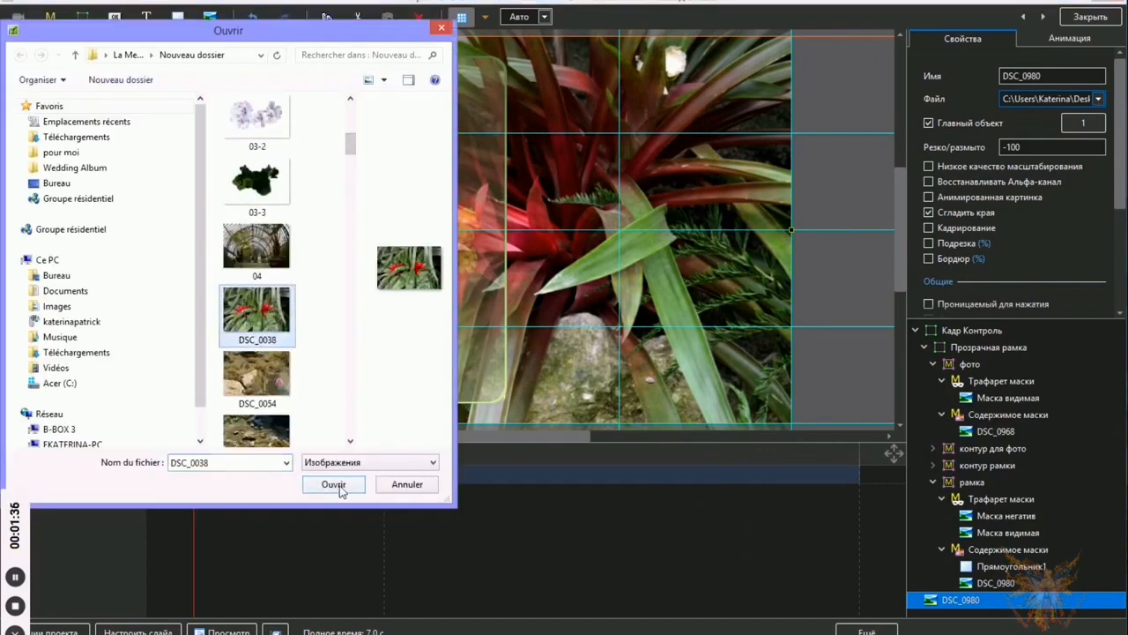
pyautogui.click(327, 487)
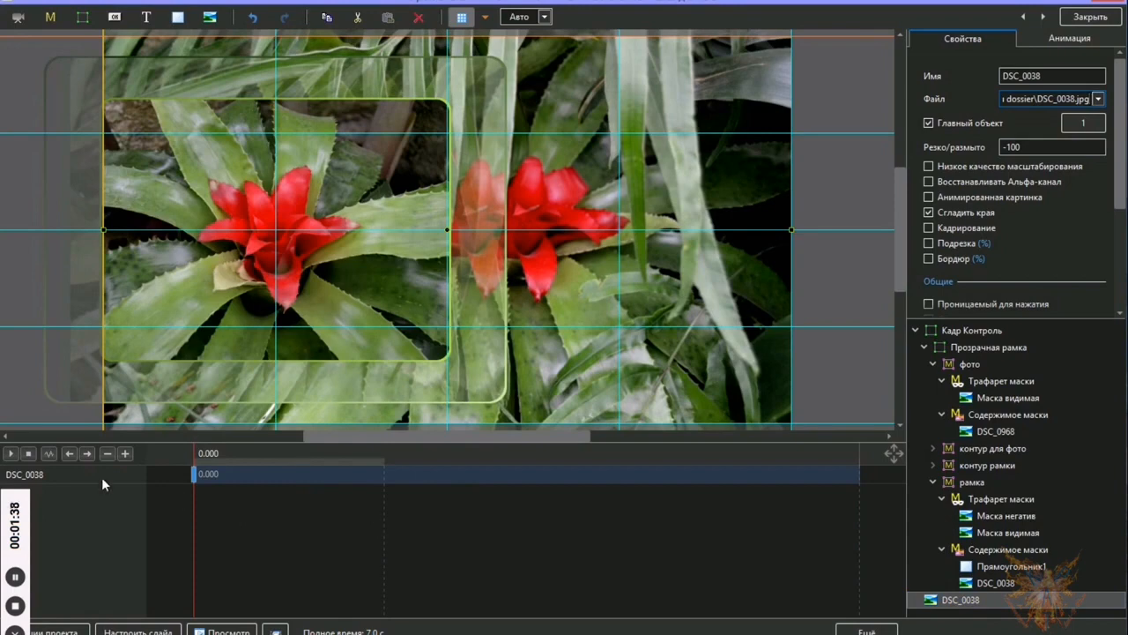
pyautogui.click(10, 453)
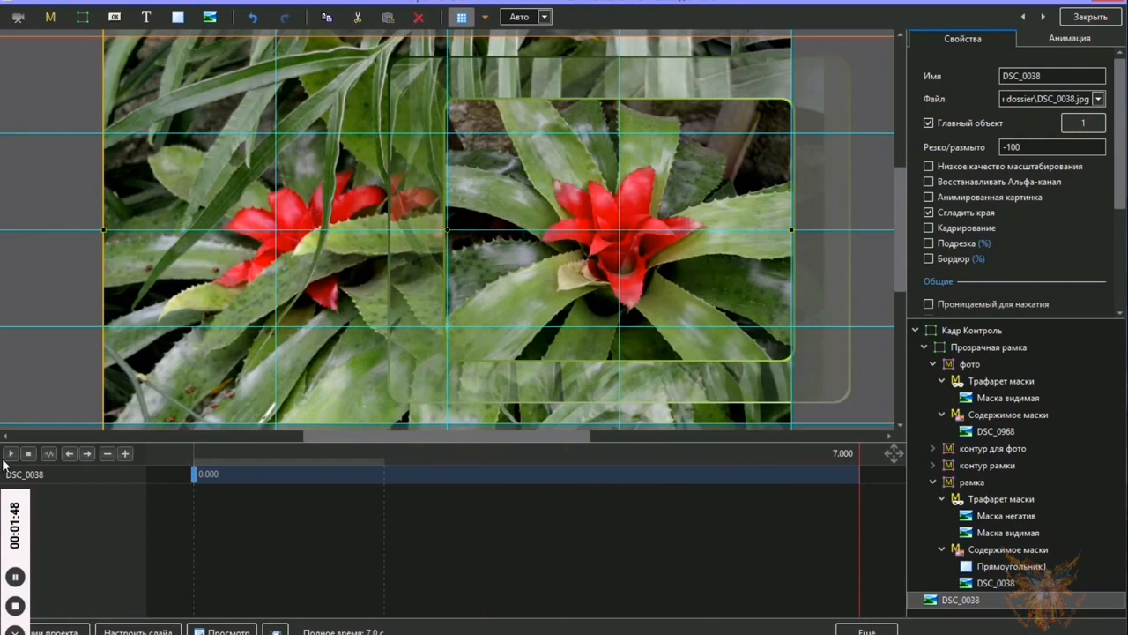
# Step: Collapse «Прозрачная рамка», return to the slide list and bring up the project's file commands
pyautogui.click(925, 348)
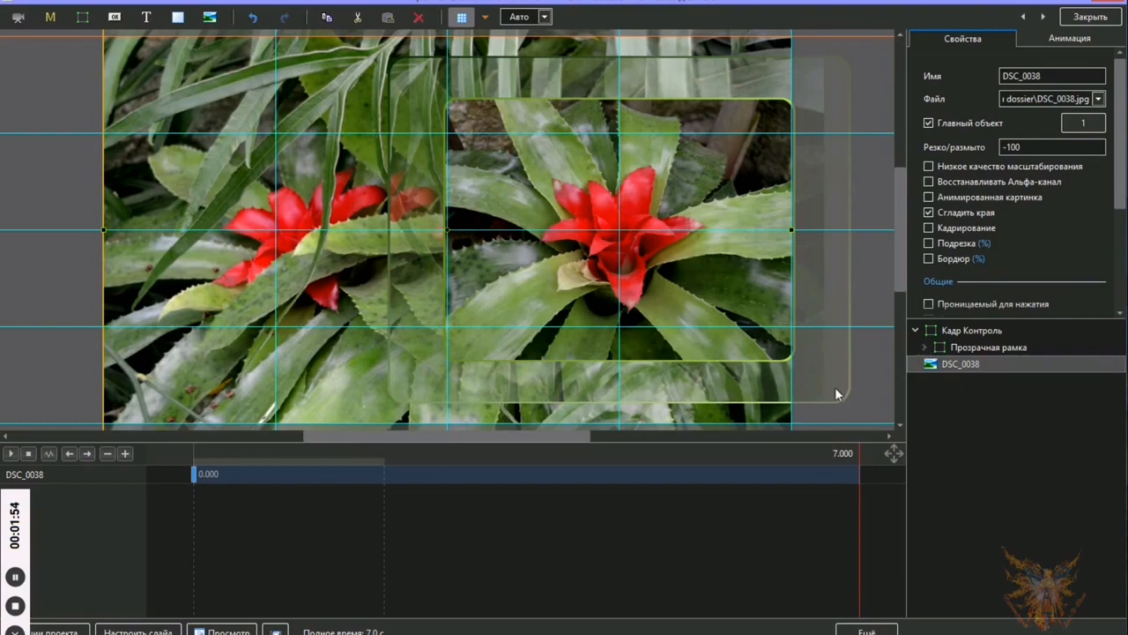
pyautogui.click(1090, 17)
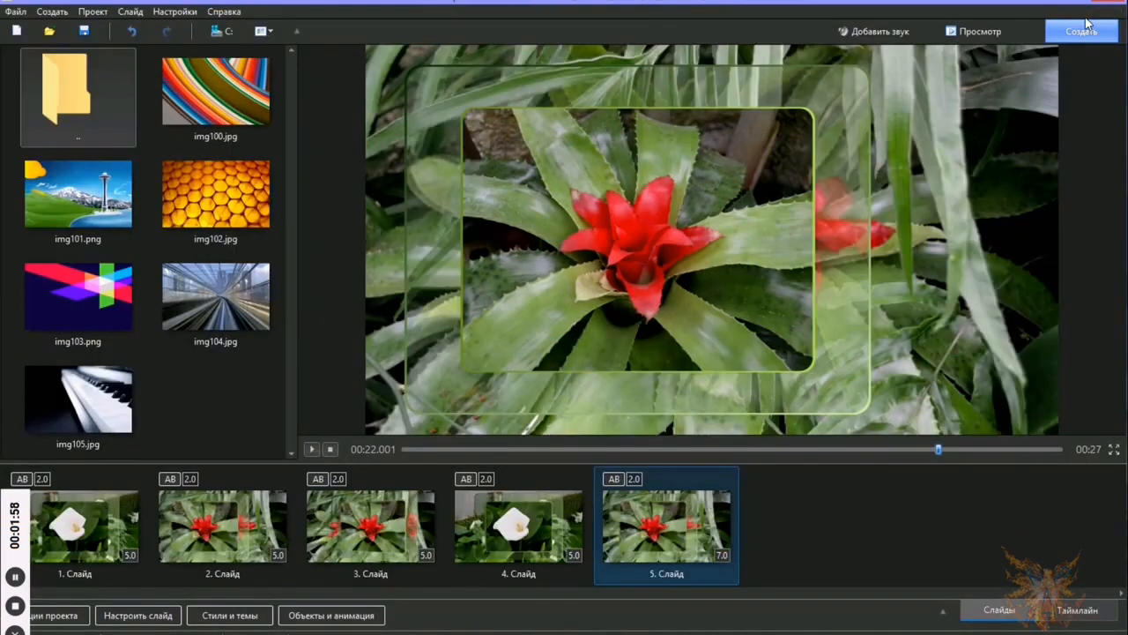
pyautogui.click(11, 11)
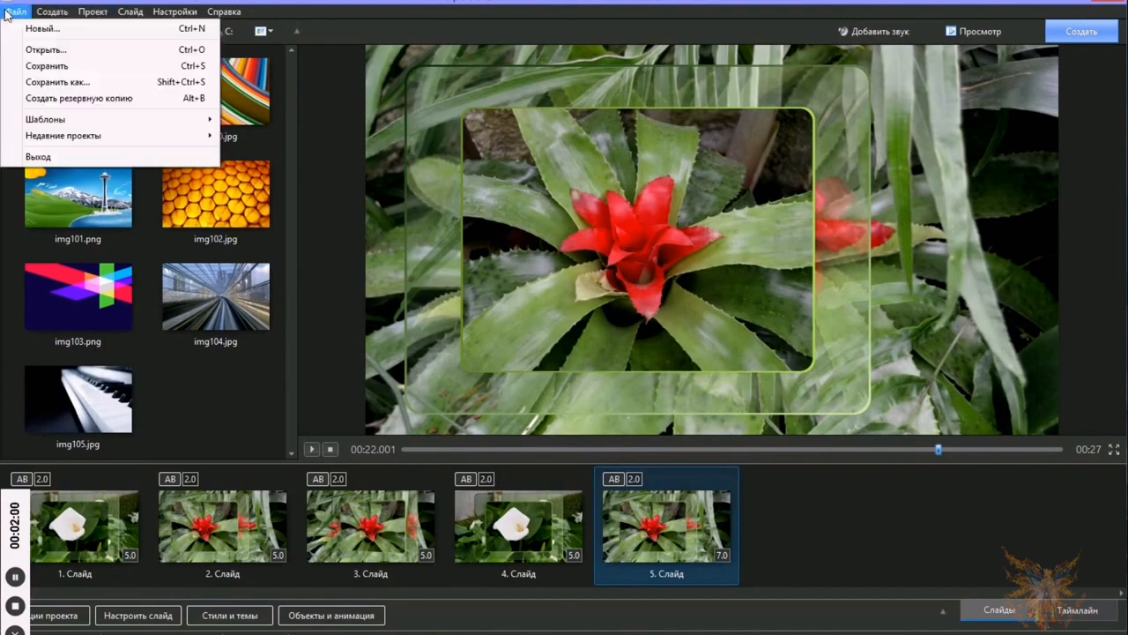